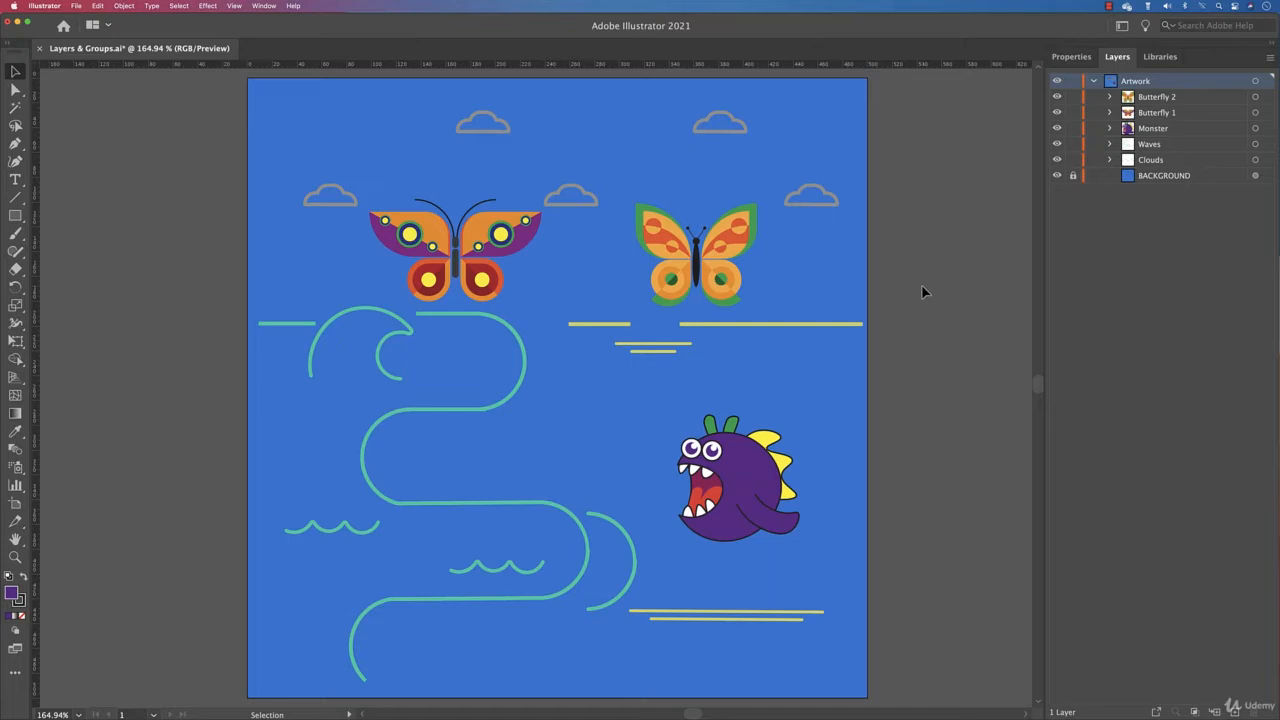
Examine the contents of the Monster group, leaving the group and the Artwork layer collapsed
{"action": "left_click", "coordinate": [1109, 128]}
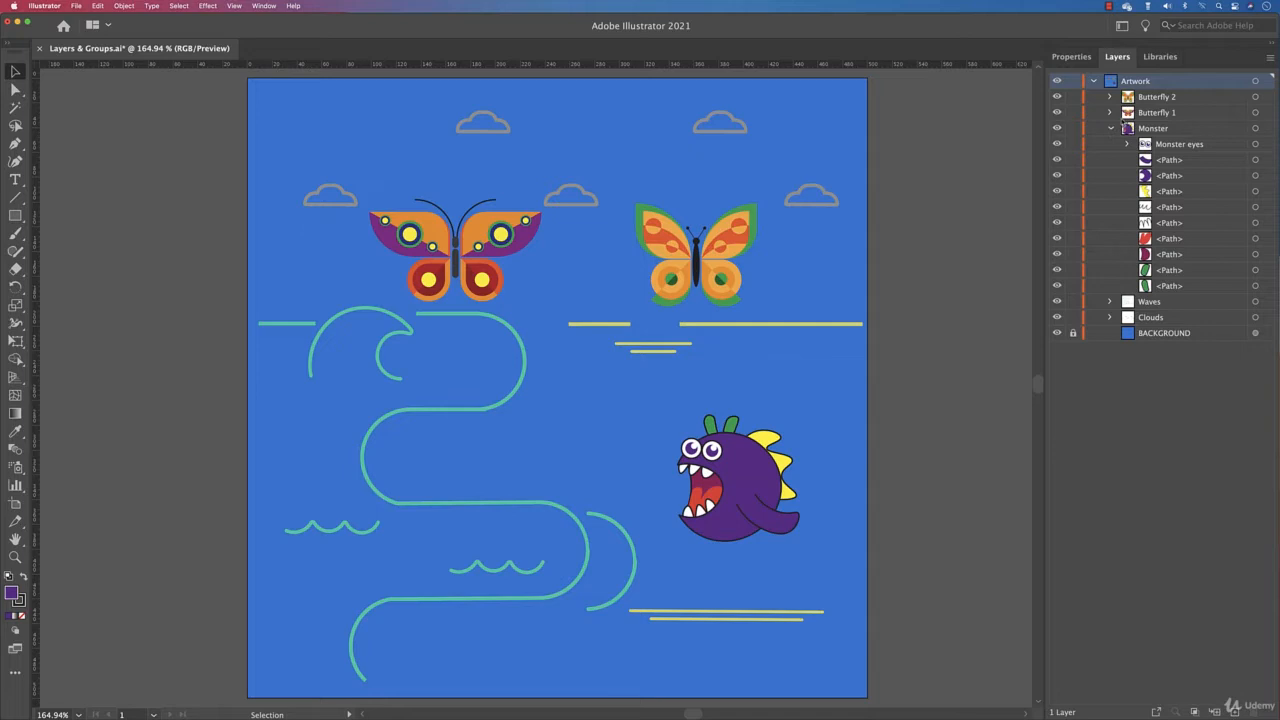
{"action": "left_click", "coordinate": [1110, 128]}
{"action": "left_click", "coordinate": [1093, 81]}
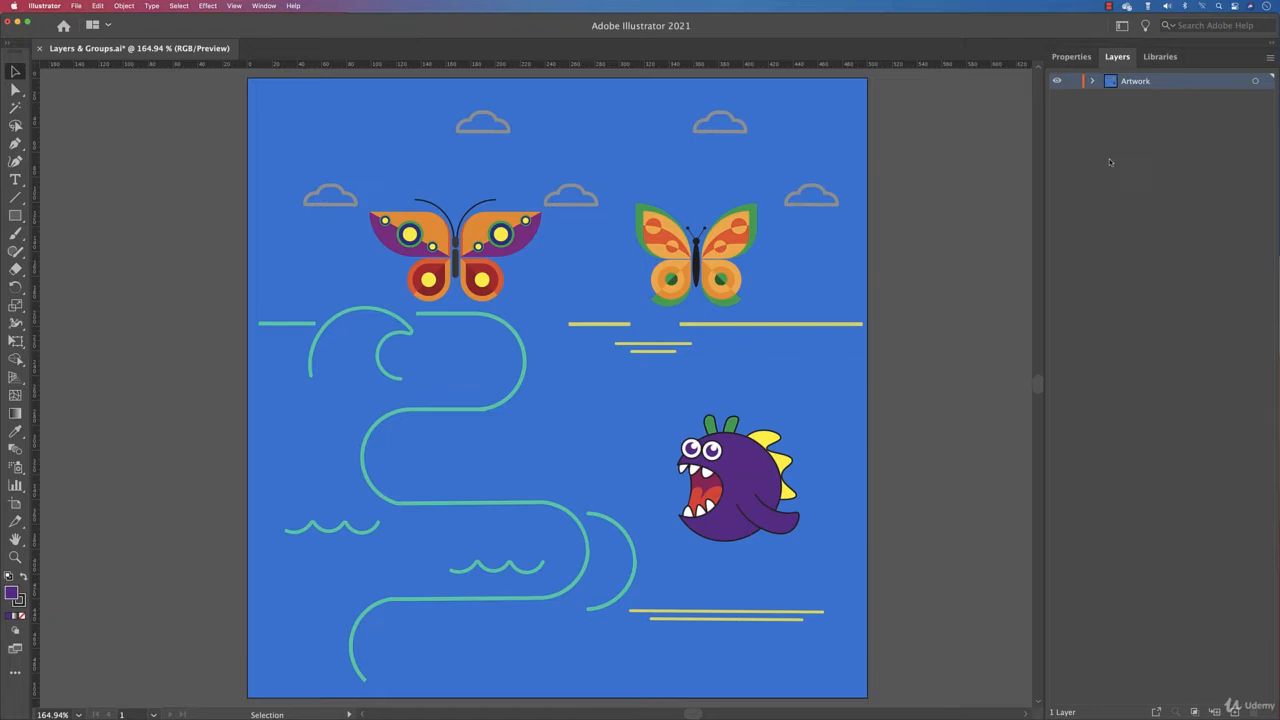
Create a new document from the 612 x 792 pt Letter preset
{"action": "left_click", "coordinate": [76, 8]}
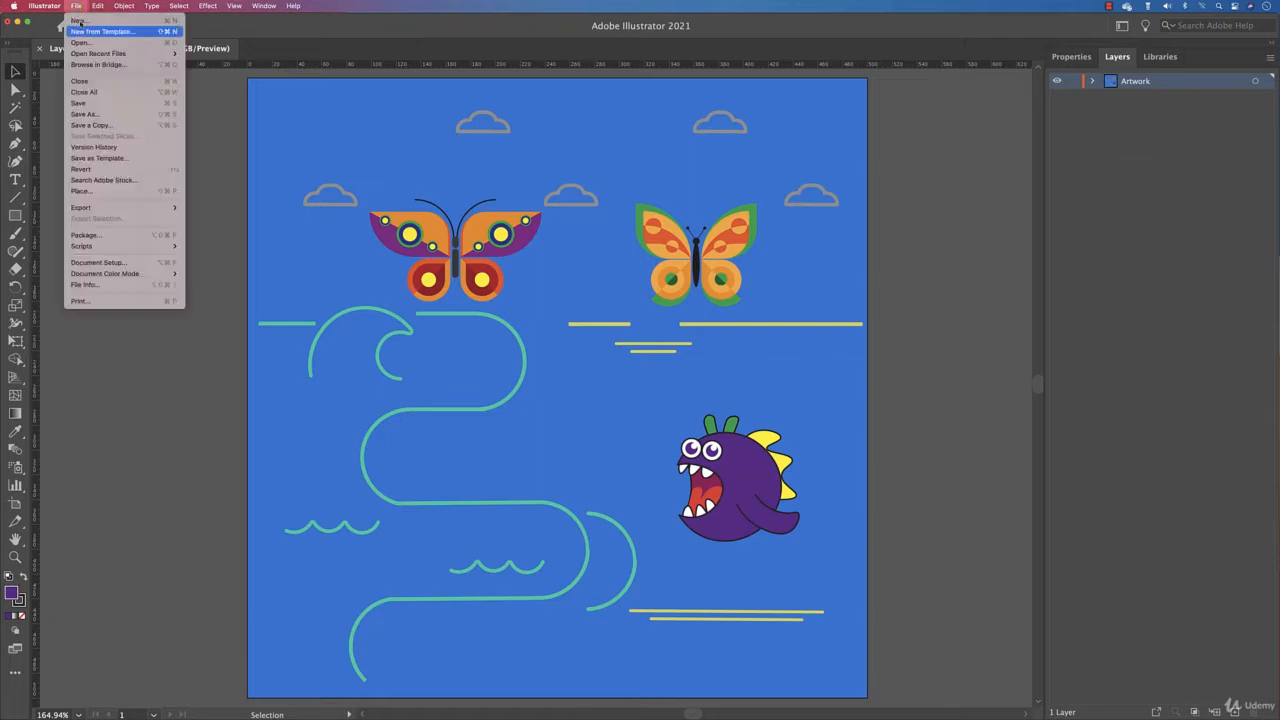
{"action": "left_click", "coordinate": [88, 25]}
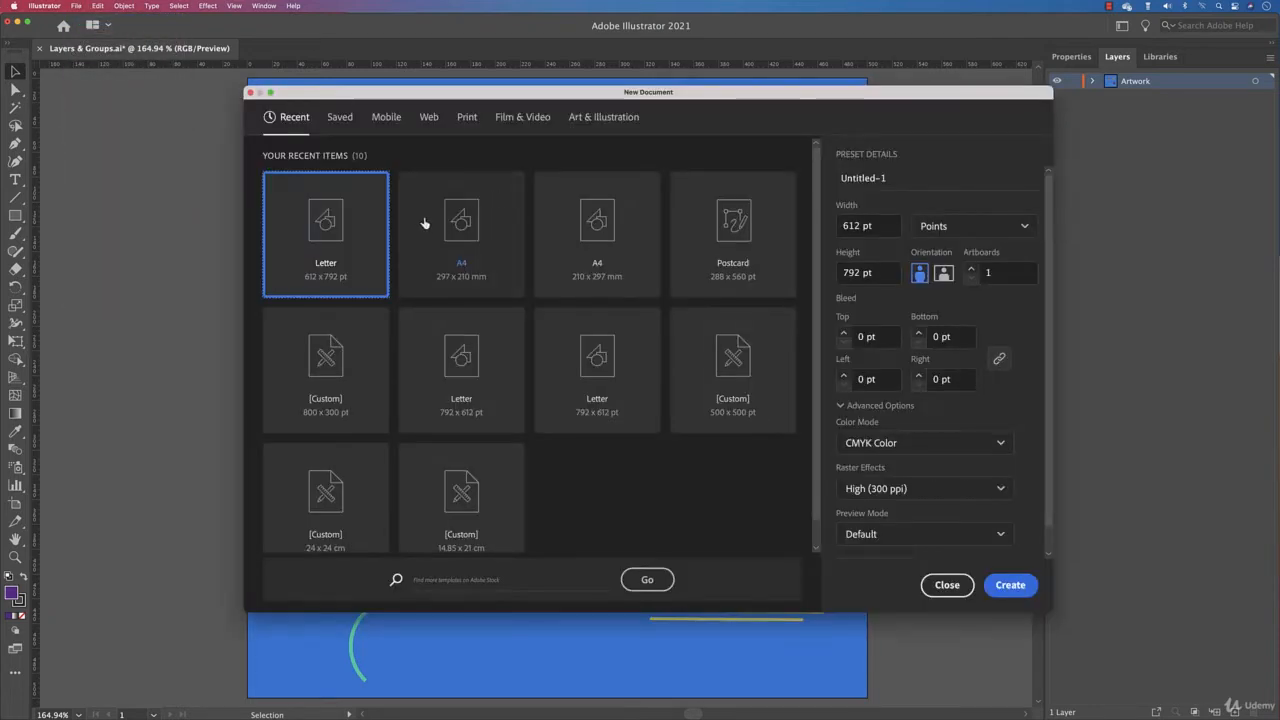
{"action": "left_click", "coordinate": [371, 211]}
{"action": "left_click", "coordinate": [1021, 584]}
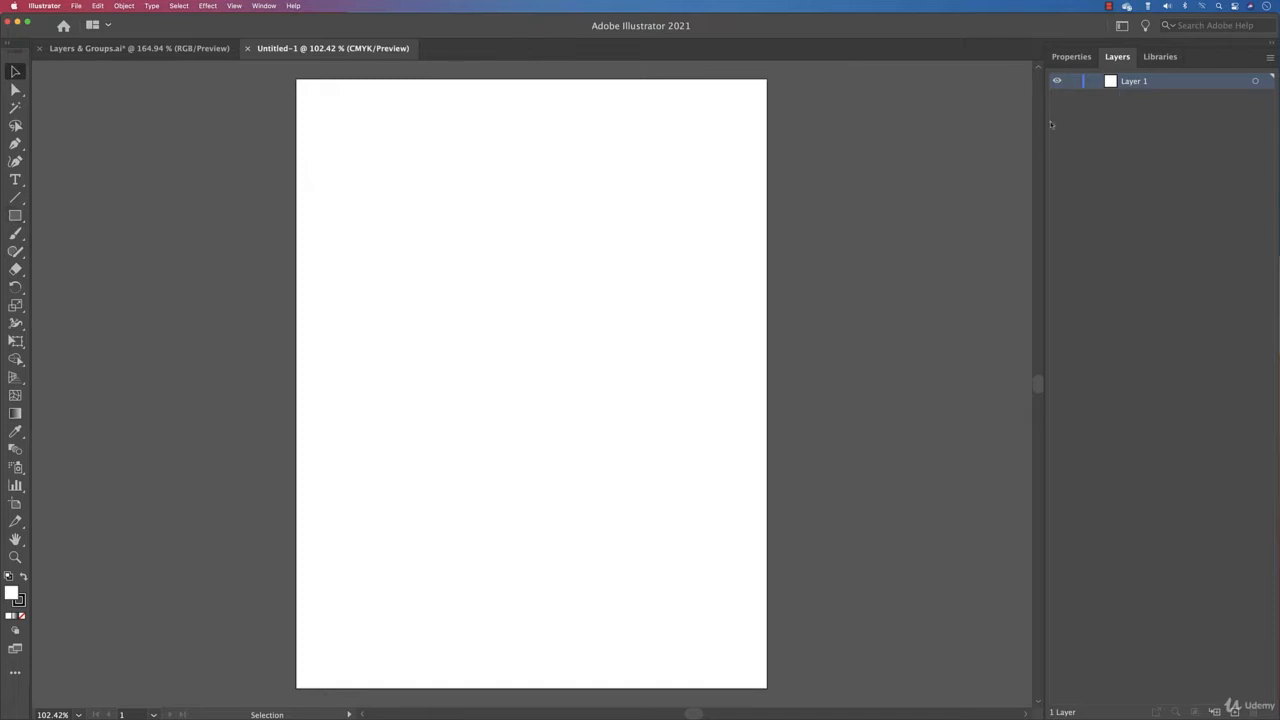
Lock and unlock Layer 1 of the new document
{"action": "left_click", "coordinate": [1081, 81]}
{"action": "left_click", "coordinate": [1072, 82]}
{"action": "left_click", "coordinate": [1071, 86]}
{"action": "left_click", "coordinate": [1072, 84]}
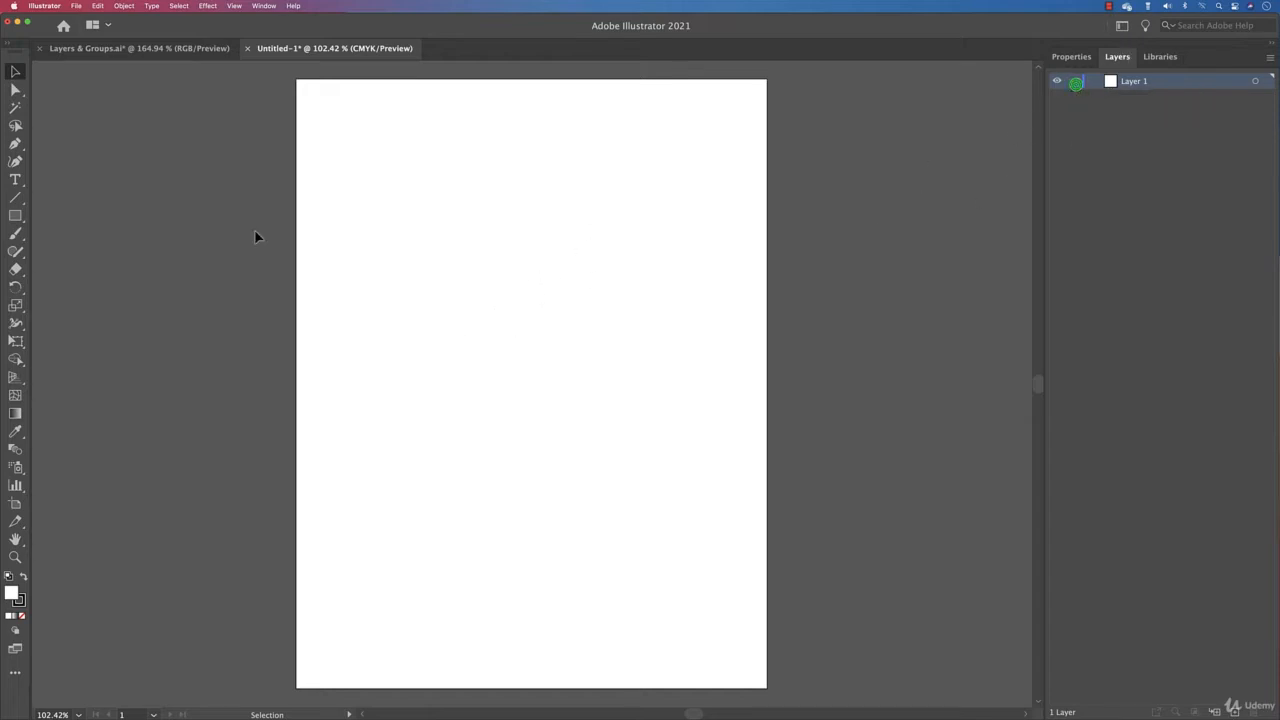
Draw a wide rectangle across the upper half of the artboard and check its entry inside Layer 1
{"action": "left_click", "coordinate": [16, 216]}
{"action": "left_click_drag", "start_coordinate": [323, 240], "coordinate": [612, 410]}
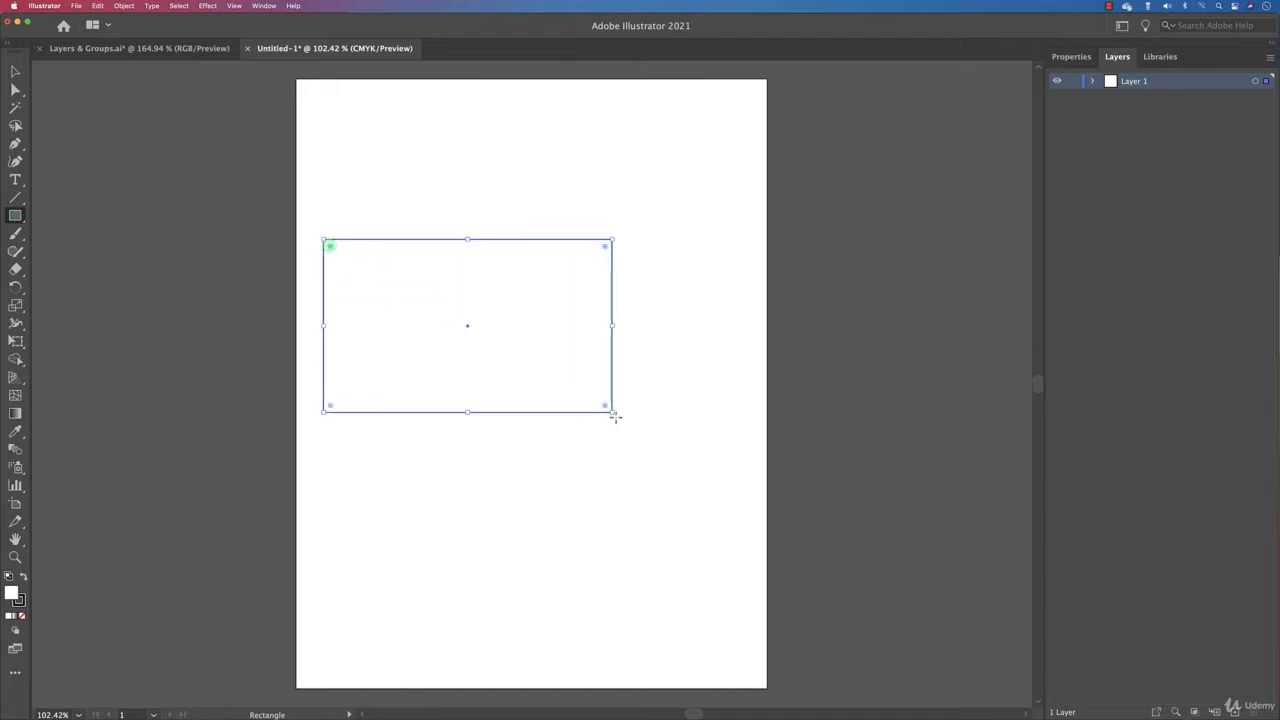
{"action": "left_click", "coordinate": [1093, 83]}
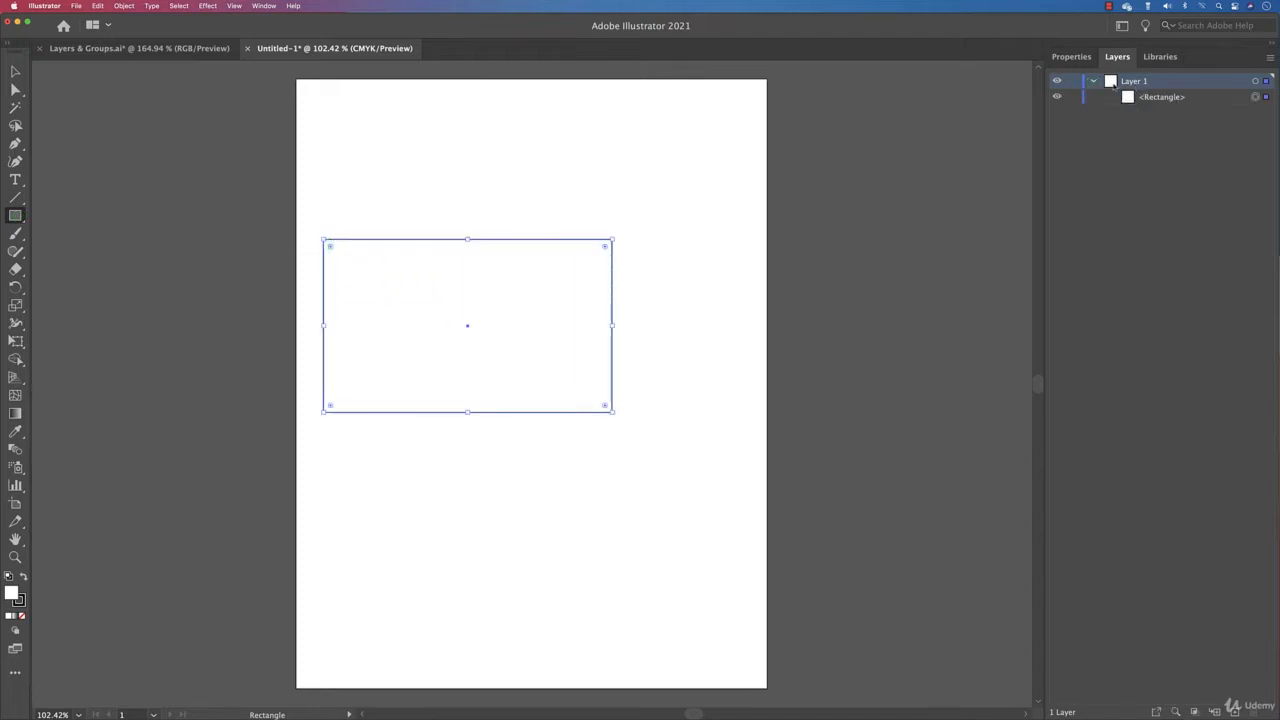
{"action": "left_click", "coordinate": [1092, 82]}
Close the untitled document without saving it and activate the Selection tool
{"action": "left_click", "coordinate": [247, 50]}
{"action": "left_click", "coordinate": [646, 402]}
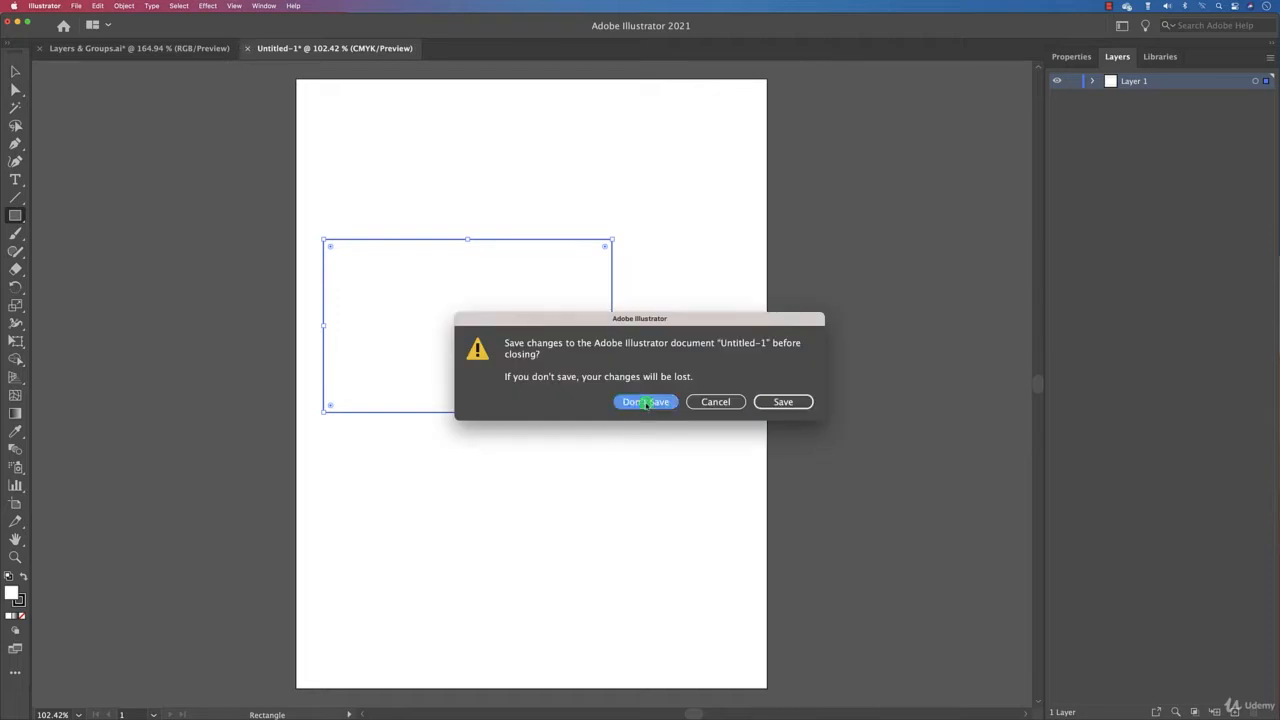
{"action": "left_click", "coordinate": [16, 72]}
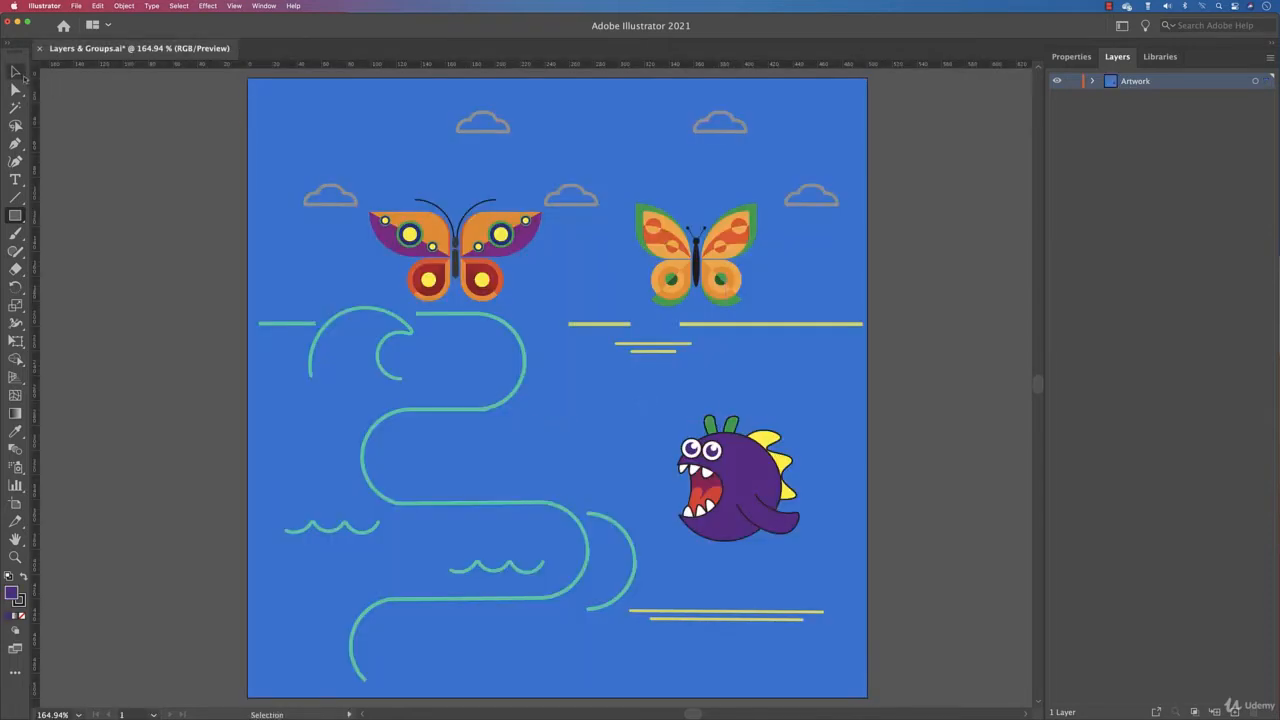
Review the groups inside the Artwork layer and collapse the layer again
{"action": "left_click", "coordinate": [1092, 81]}
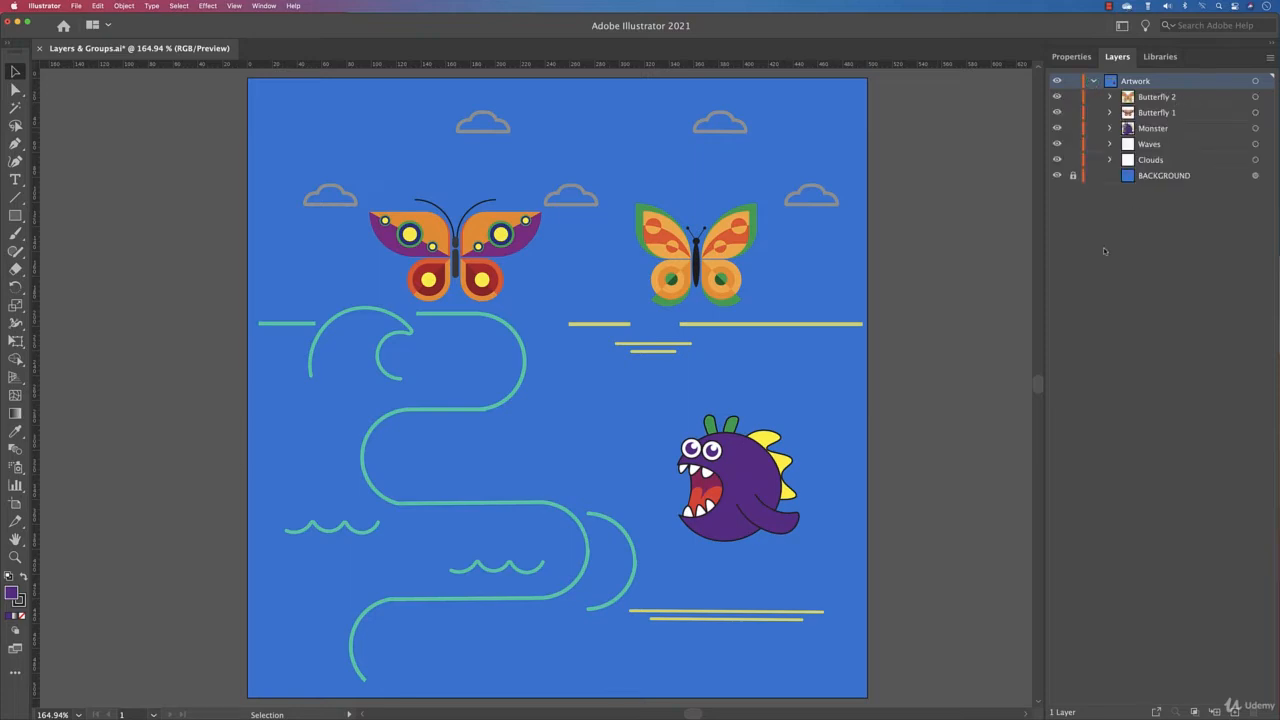
{"action": "left_click", "coordinate": [1096, 80]}
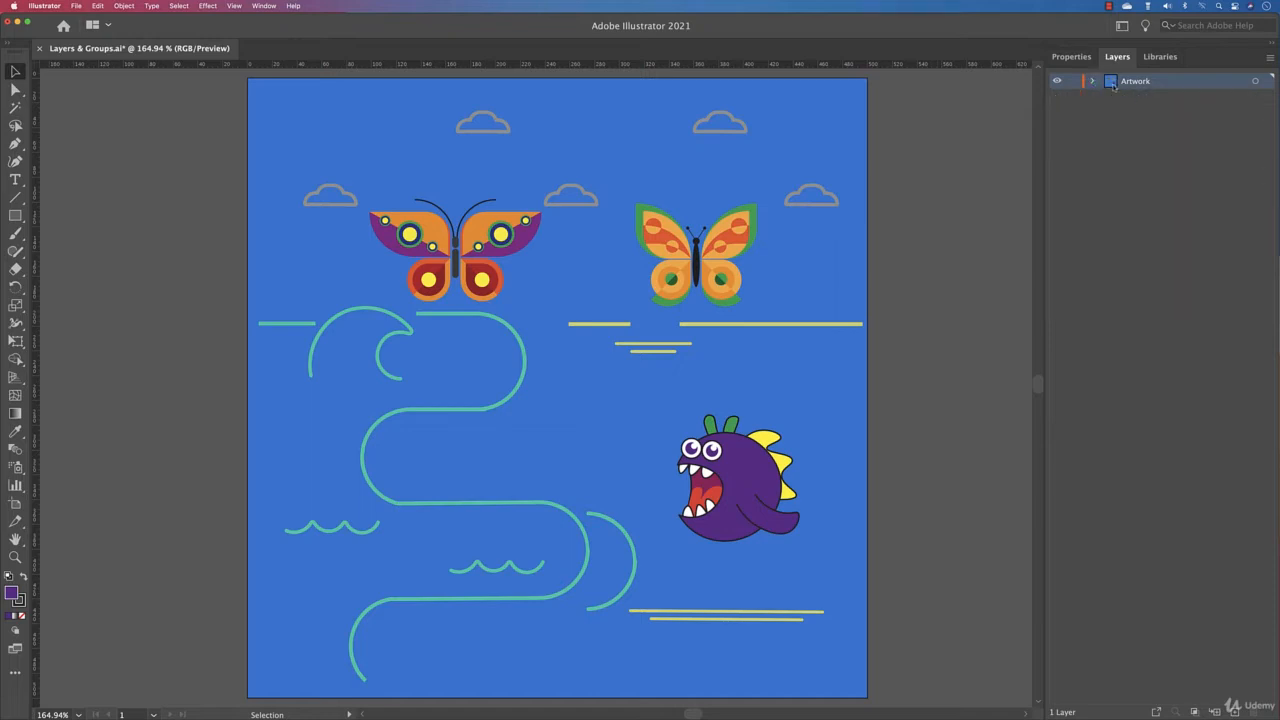
Open the Artwork layer's options and set its color to Gold
{"action": "double_click", "coordinate": [1111, 81]}
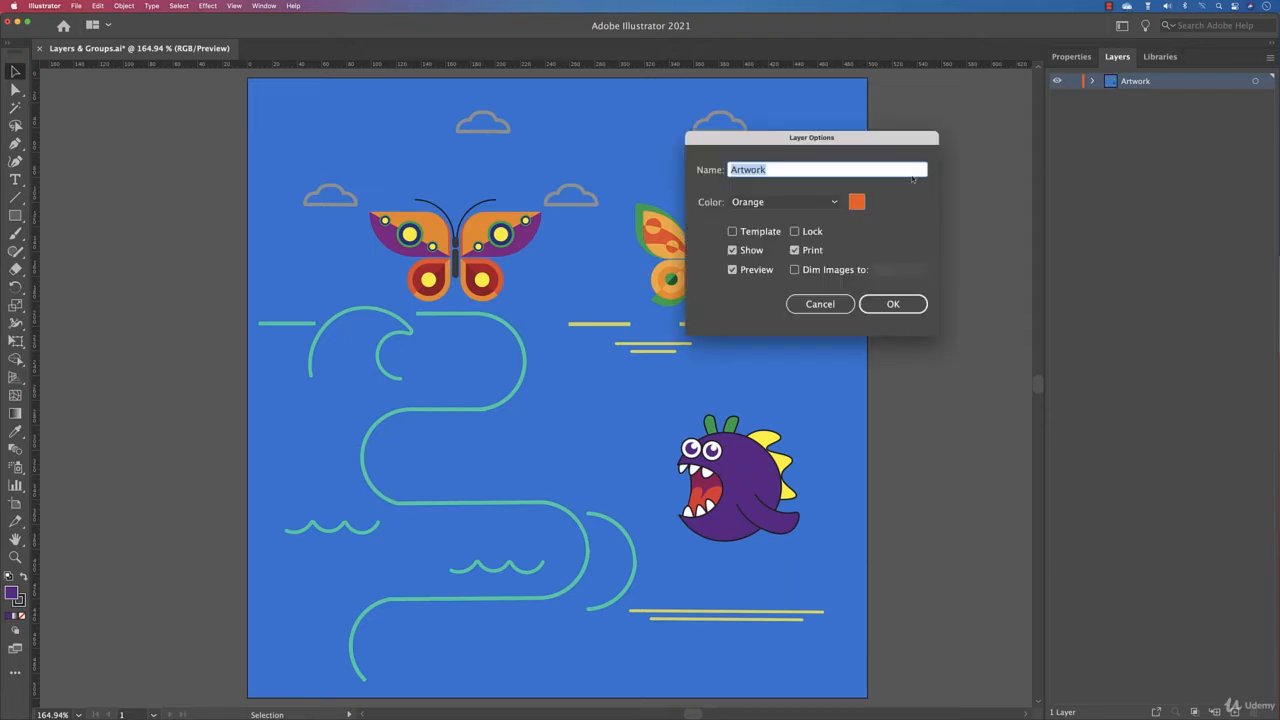
{"action": "left_click_drag", "start_coordinate": [869, 136], "coordinate": [821, 141]}
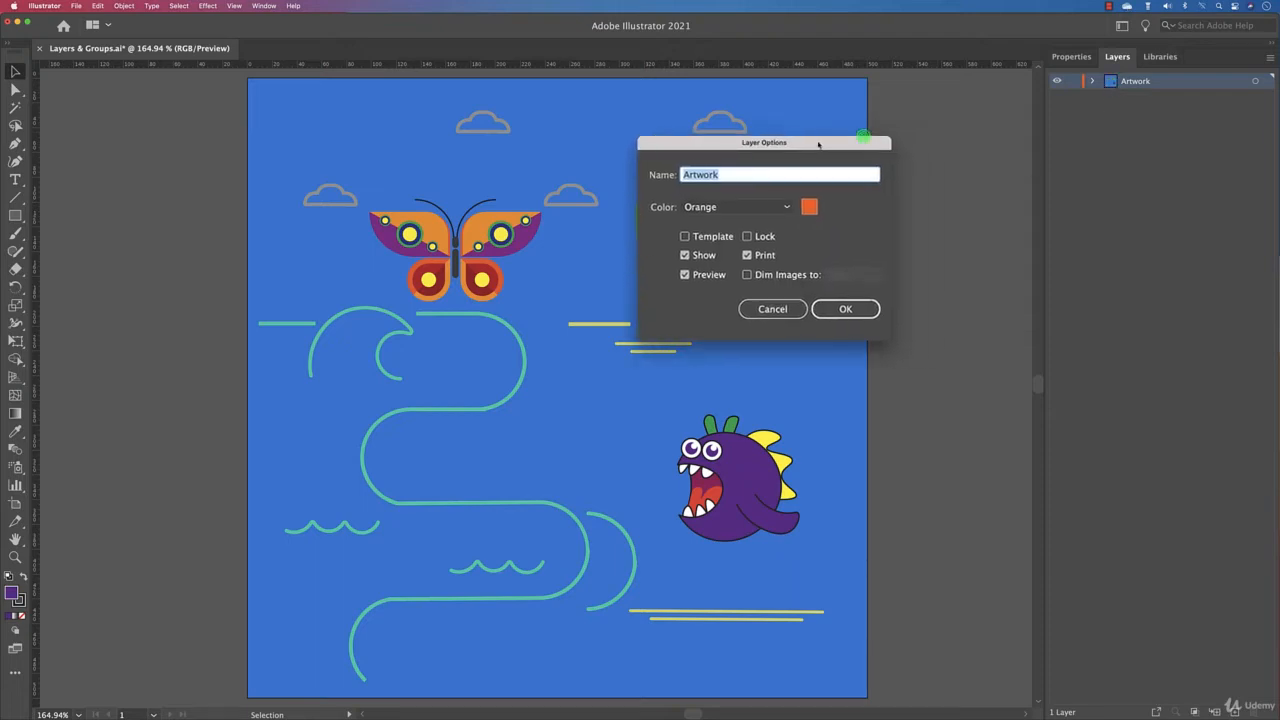
{"action": "left_click", "coordinate": [772, 207]}
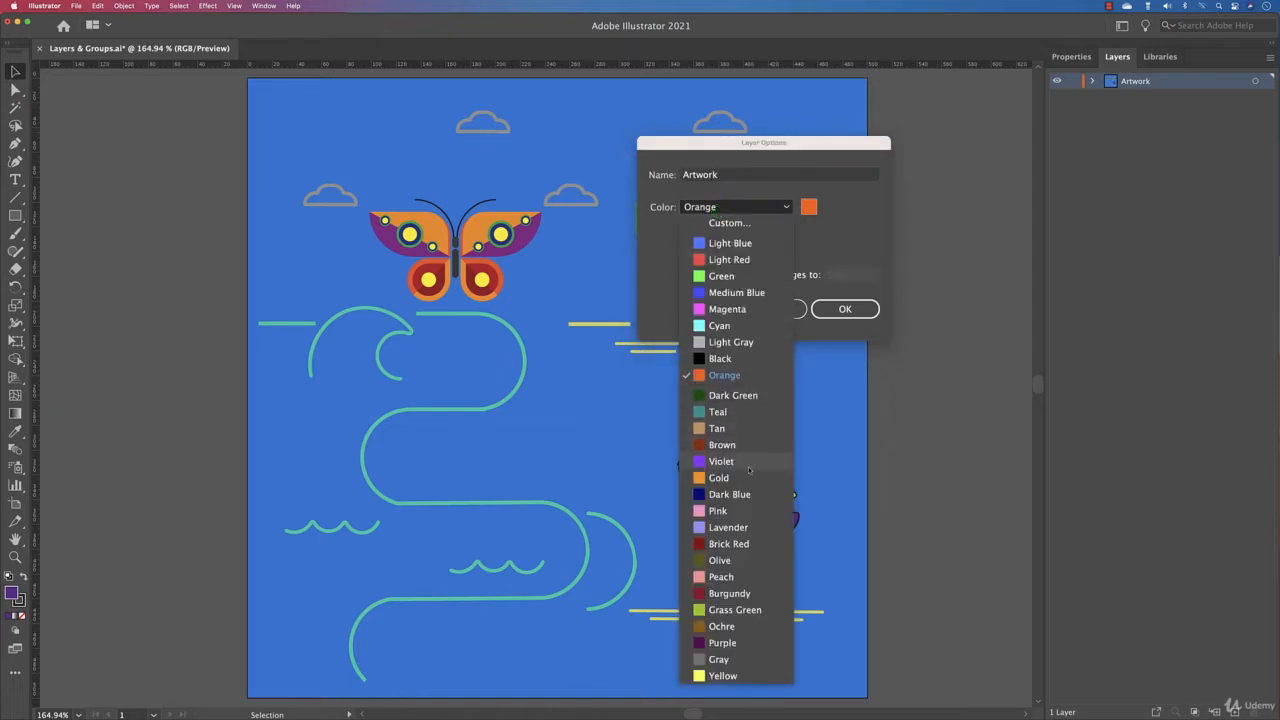
{"action": "left_click", "coordinate": [742, 478]}
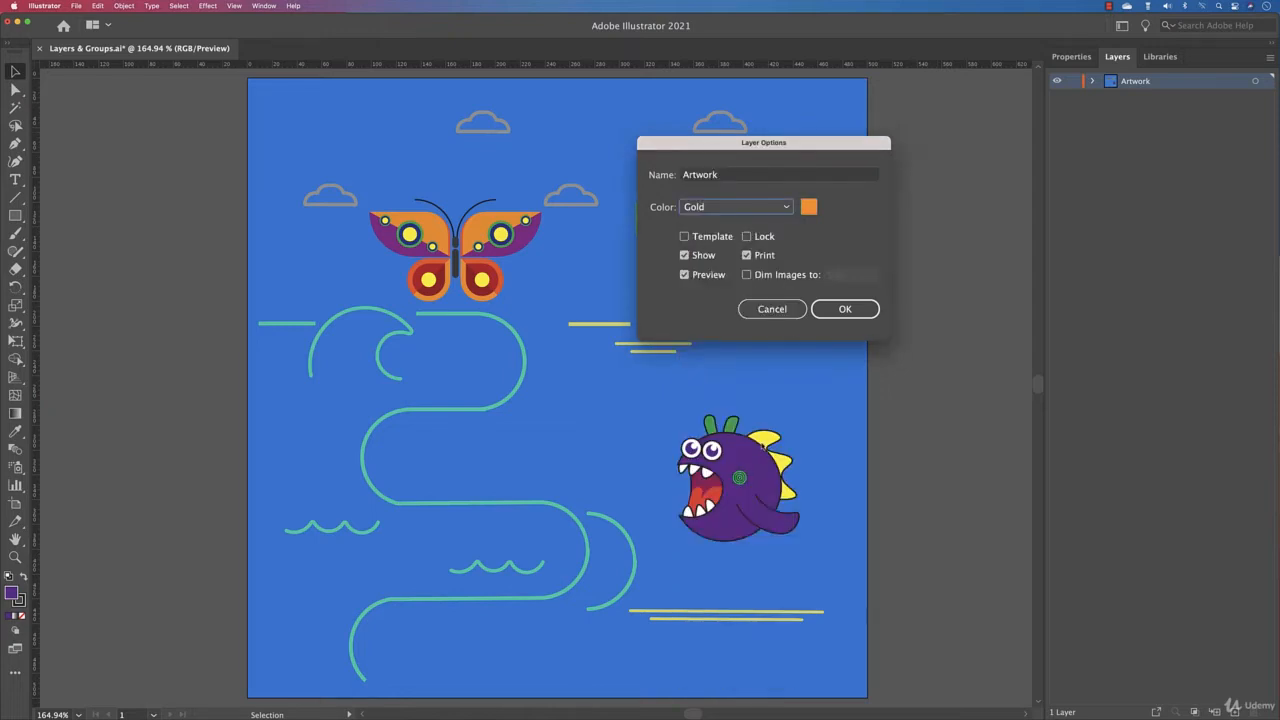
Turn the layer's Template and Lock options on and off again to try them out
{"action": "left_click", "coordinate": [723, 242]}
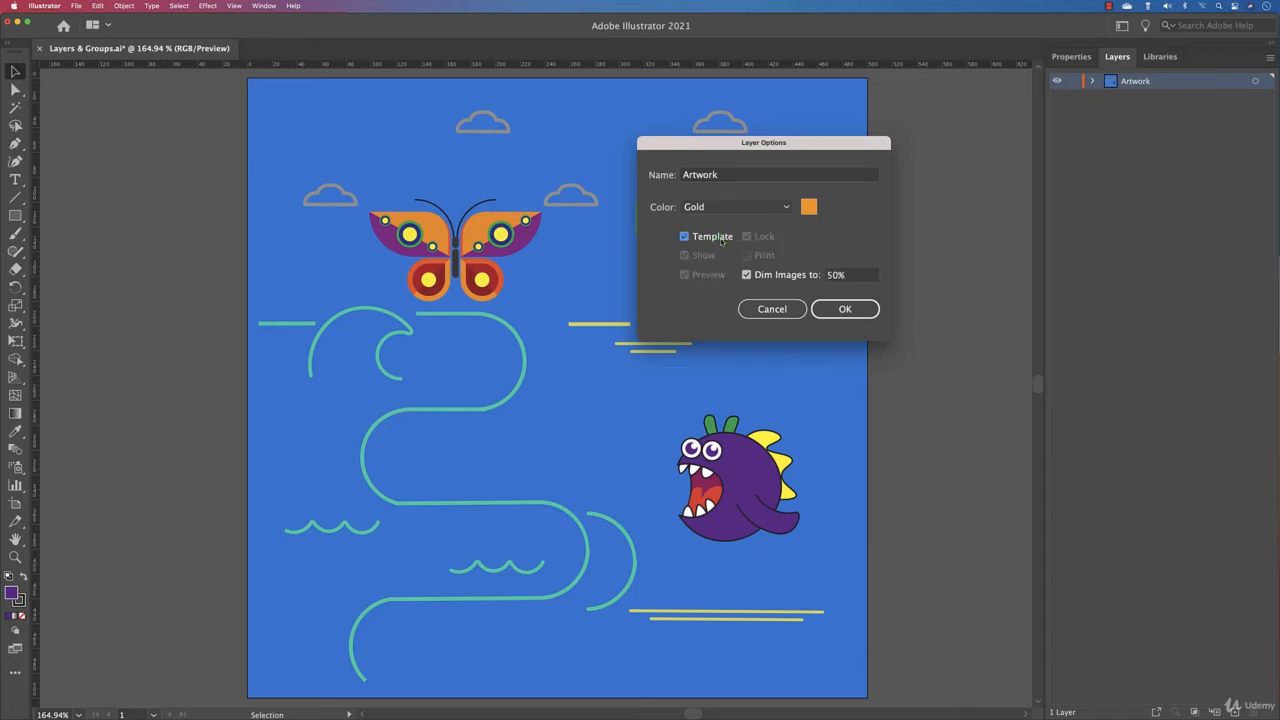
{"action": "left_click", "coordinate": [722, 241]}
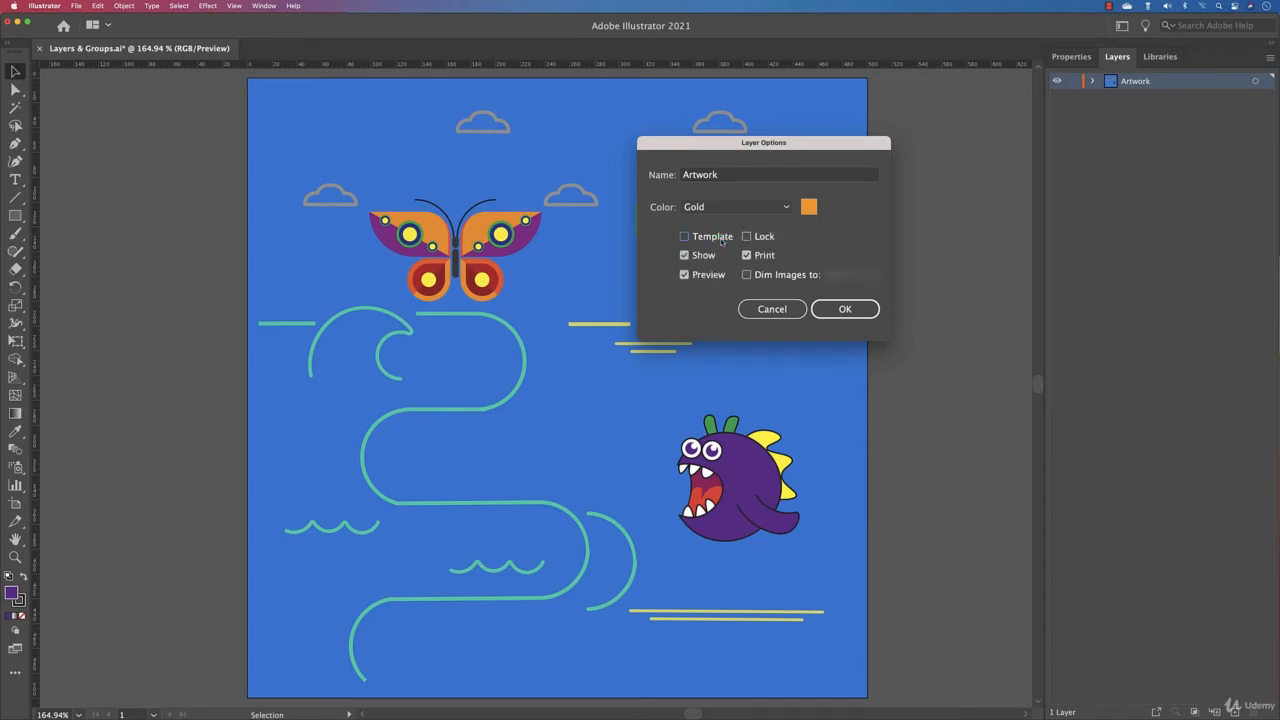
{"action": "left_click", "coordinate": [747, 237]}
{"action": "left_click", "coordinate": [747, 237]}
{"action": "left_click", "coordinate": [685, 237]}
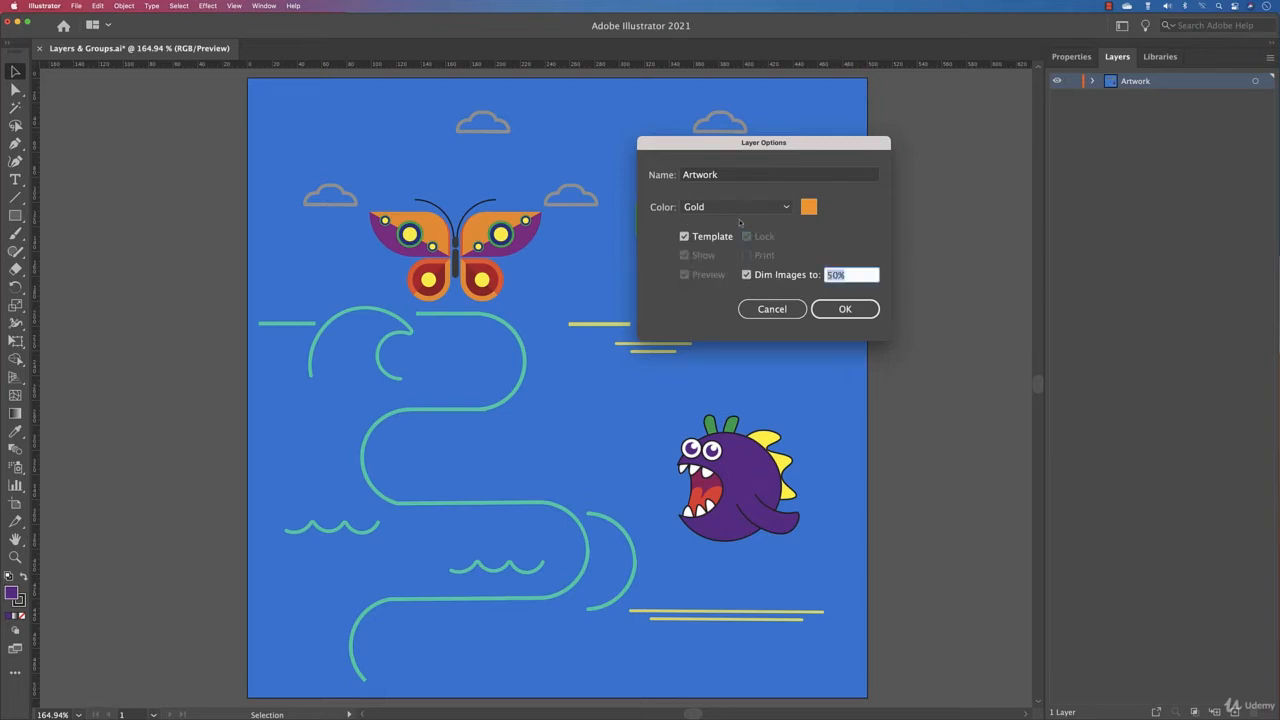
{"action": "left_click", "coordinate": [685, 237]}
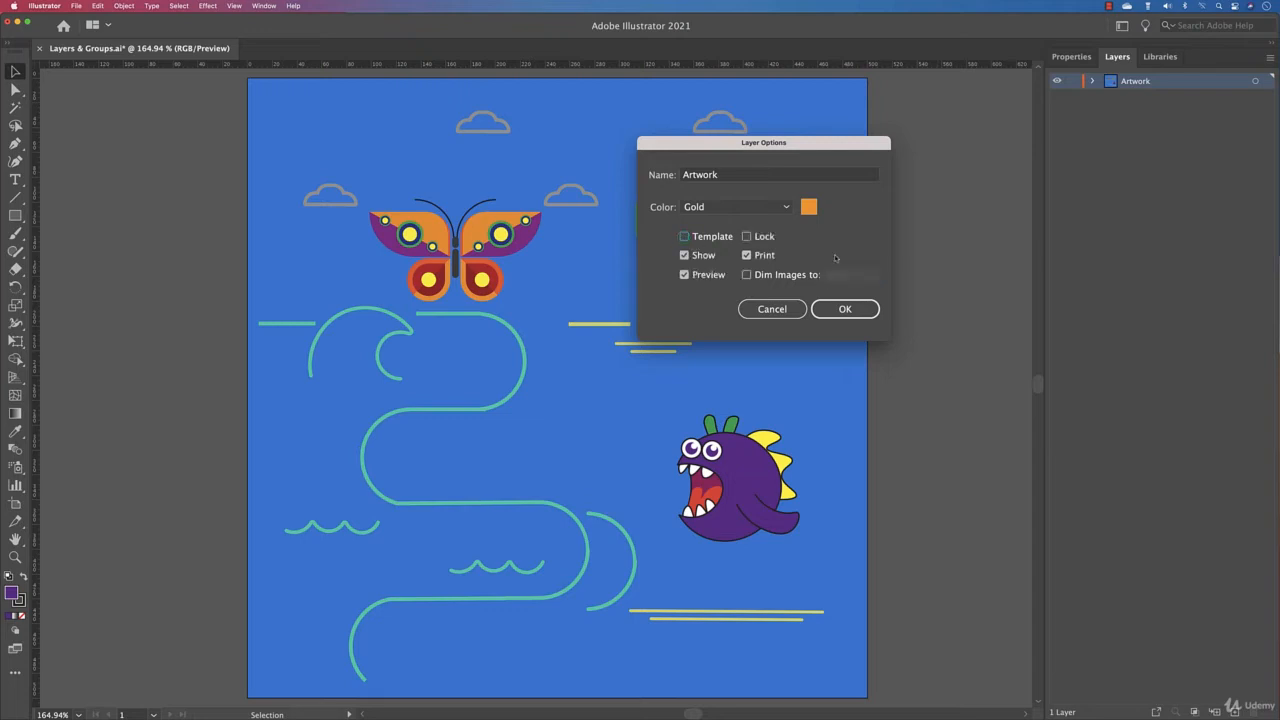
Rename the Artwork layer as "My work" and apply the layer options
{"action": "double_click", "coordinate": [736, 175]}
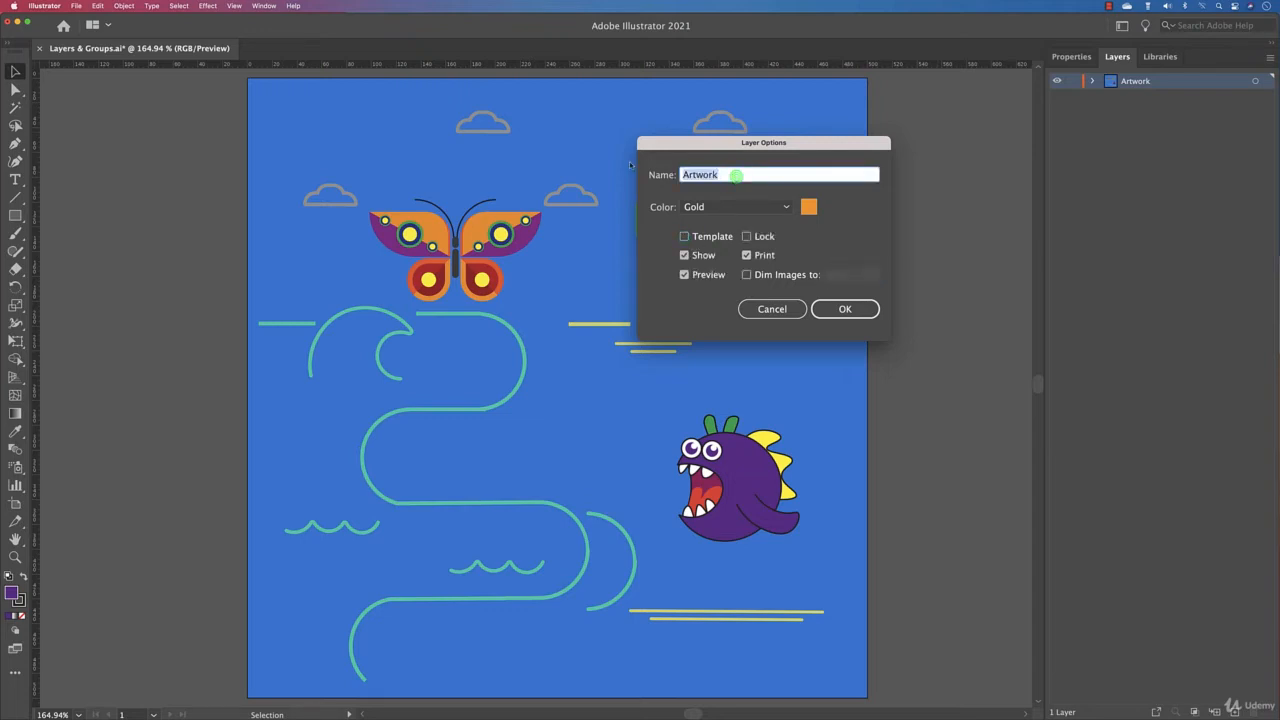
{"action": "type", "text": "My work"}
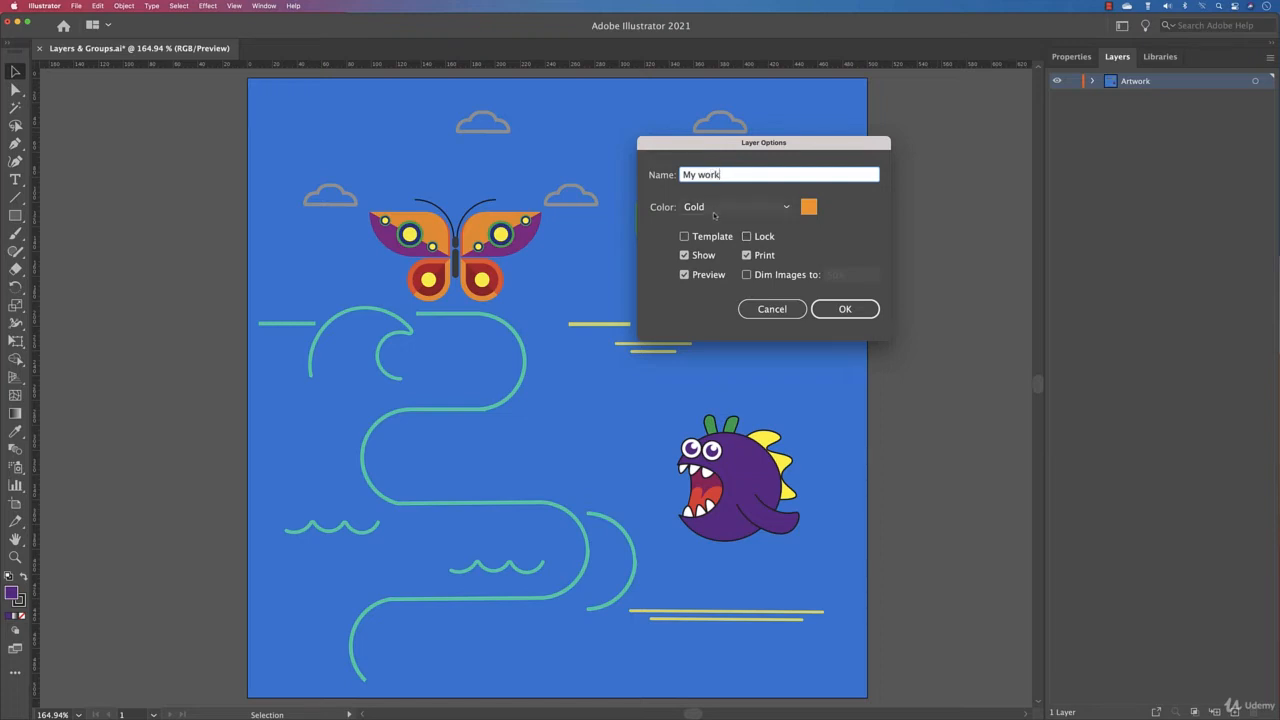
{"action": "left_click", "coordinate": [845, 309]}
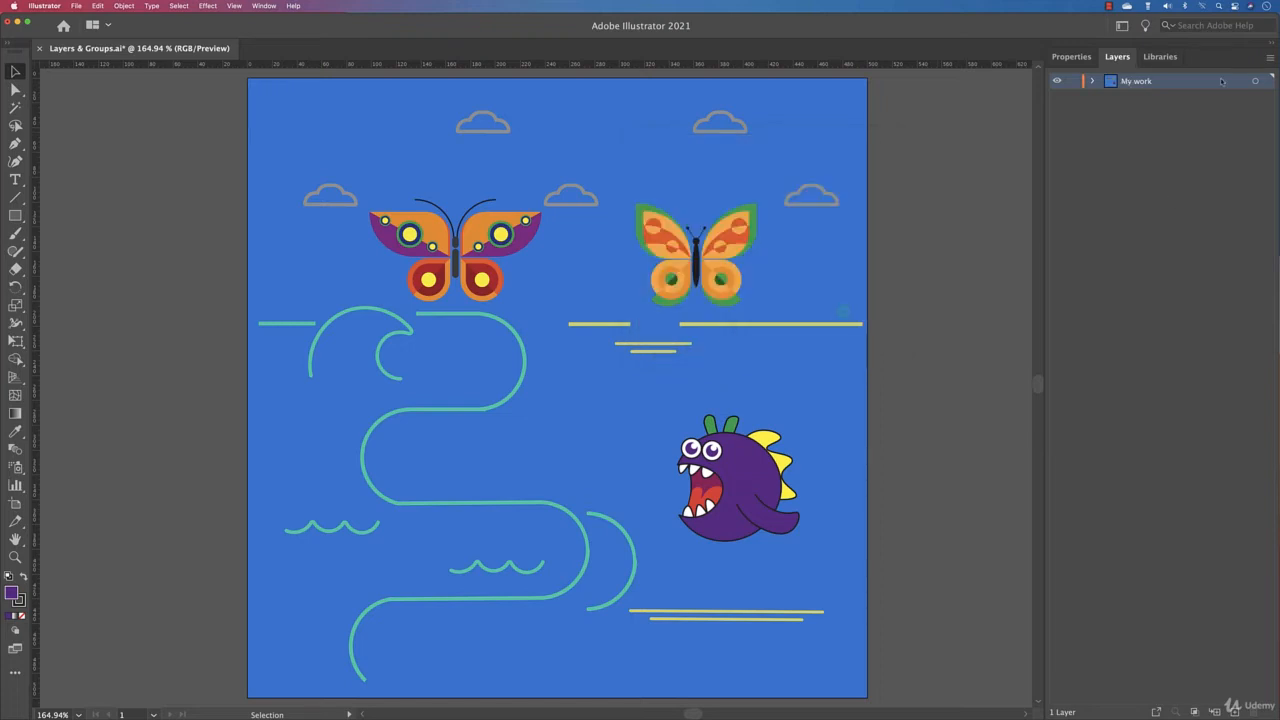
Rename the layer as "My work something" and add a new layer above it
{"action": "double_click", "coordinate": [1140, 84]}
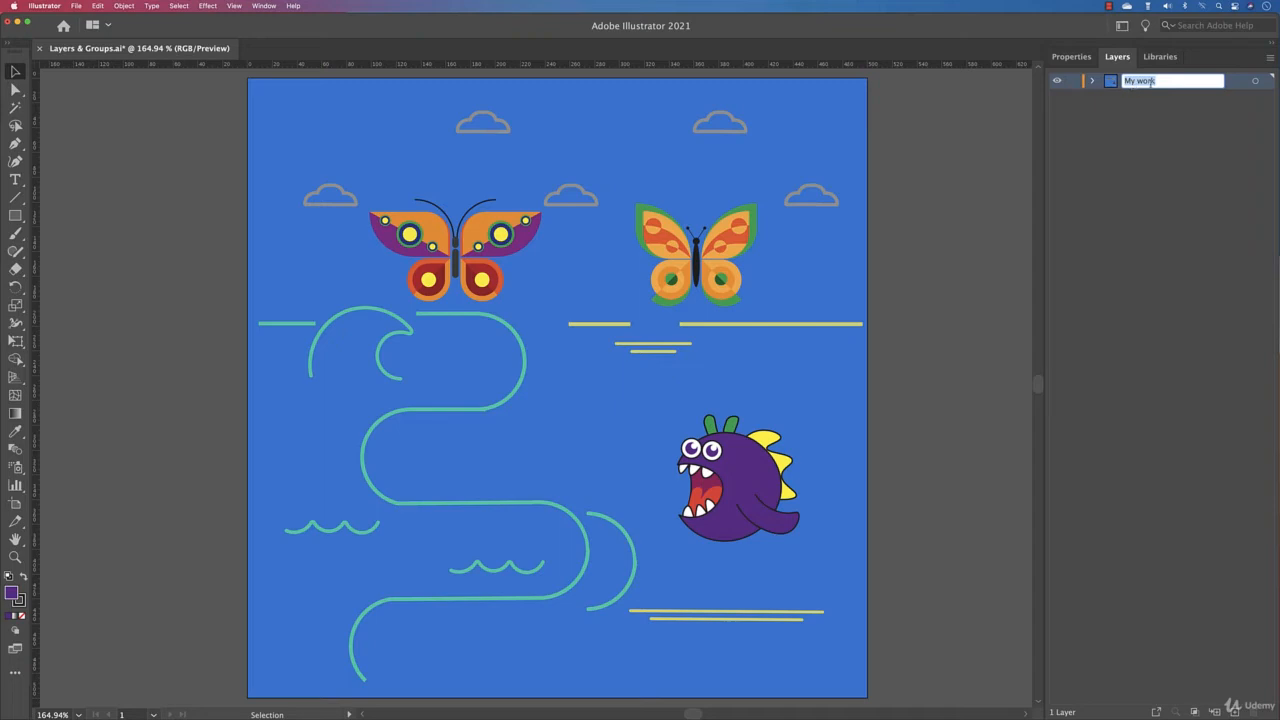
{"action": "left_click", "coordinate": [1165, 81]}
{"action": "type", "text": "something"}
{"action": "key", "text": "Return"}
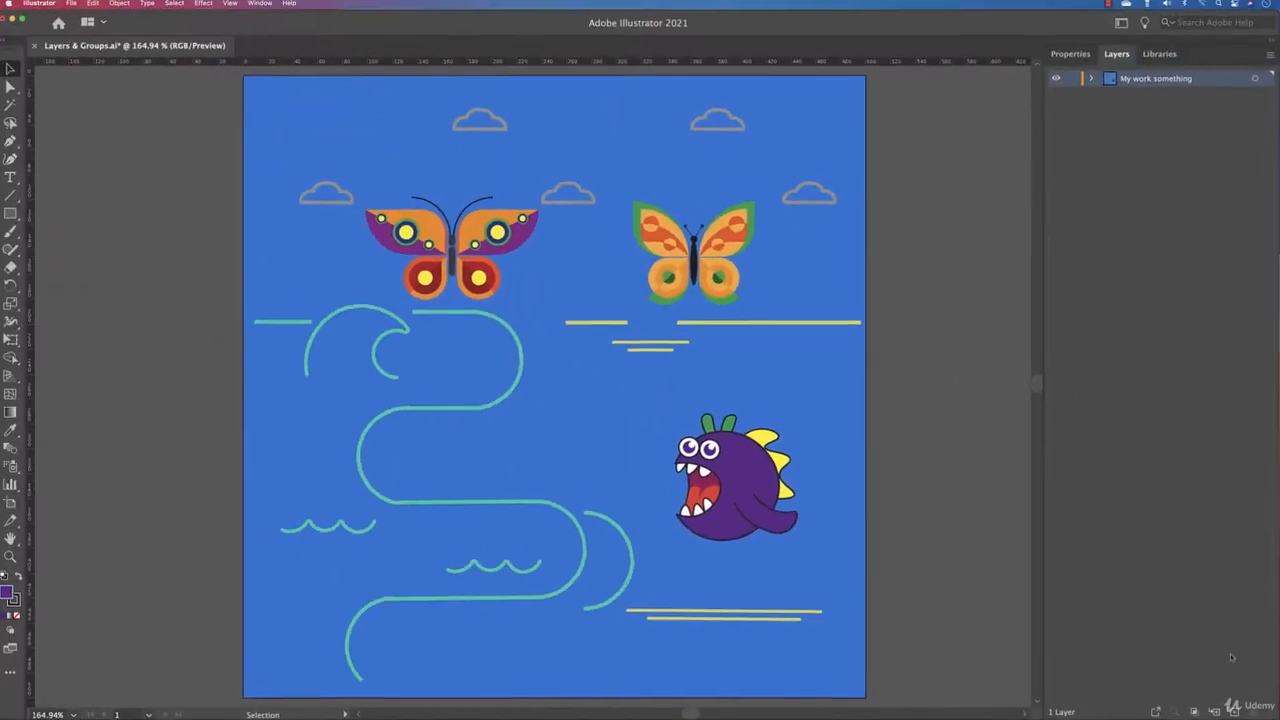
{"action": "left_click", "coordinate": [1151, 697]}
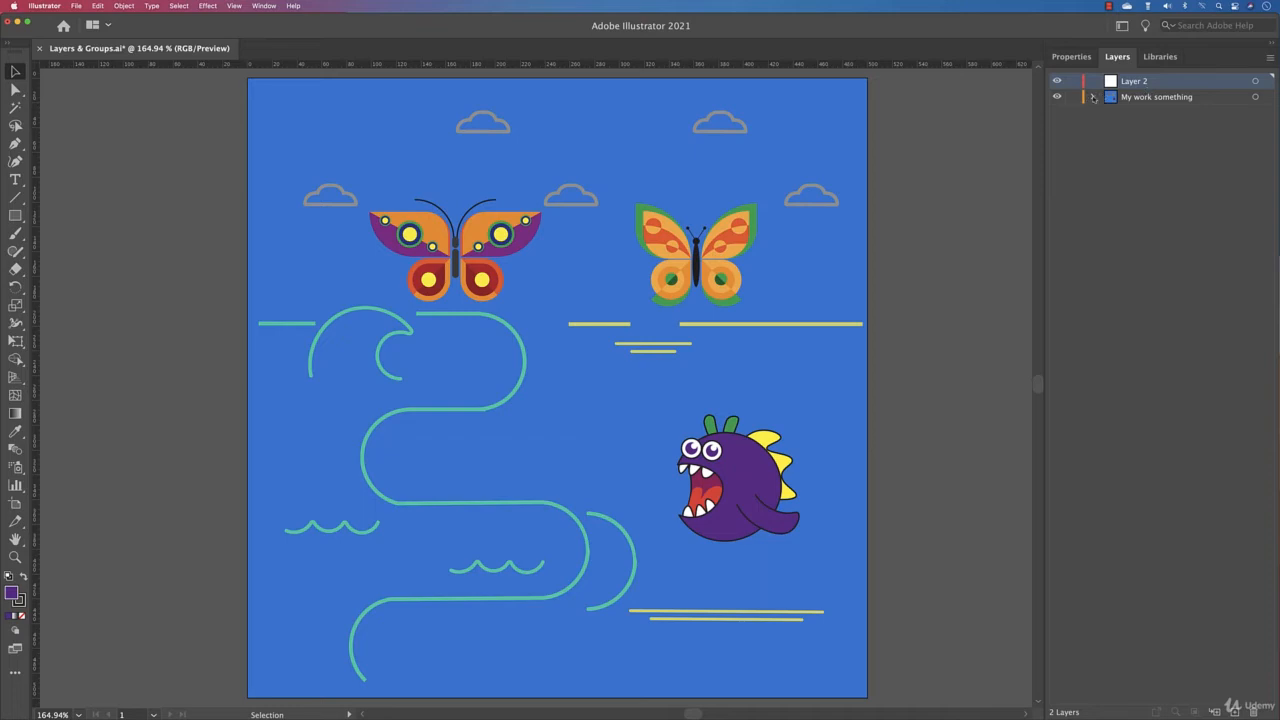
Try moving the Butterfly 2 group from the "My work something" layer into Layer 2, and undo the move
{"action": "left_click", "coordinate": [723, 251]}
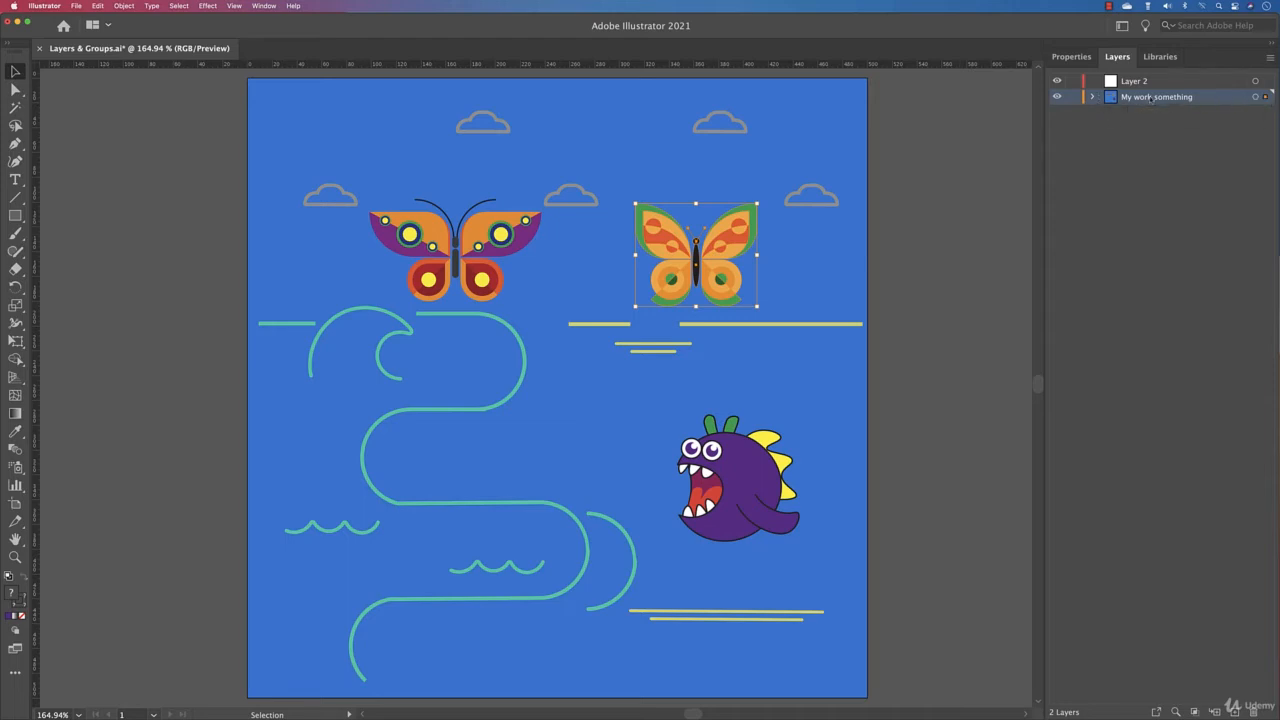
{"action": "left_click", "coordinate": [1092, 97]}
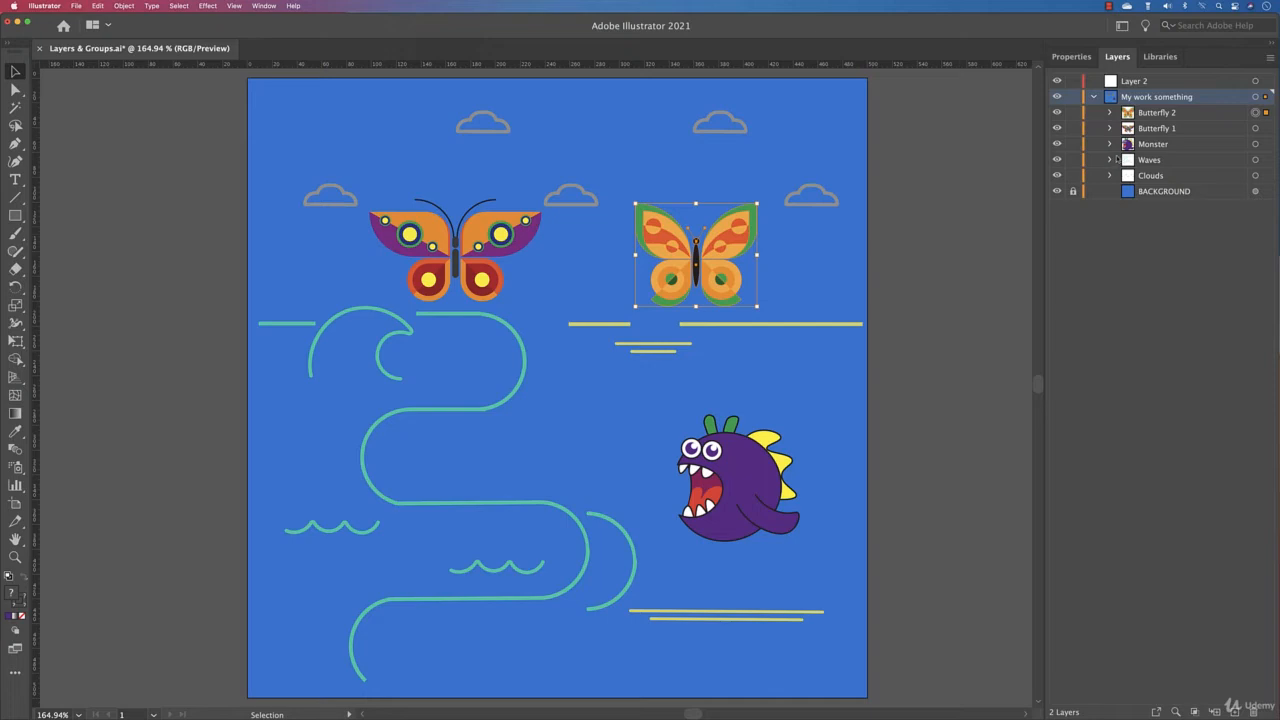
{"action": "left_click", "coordinate": [1166, 112]}
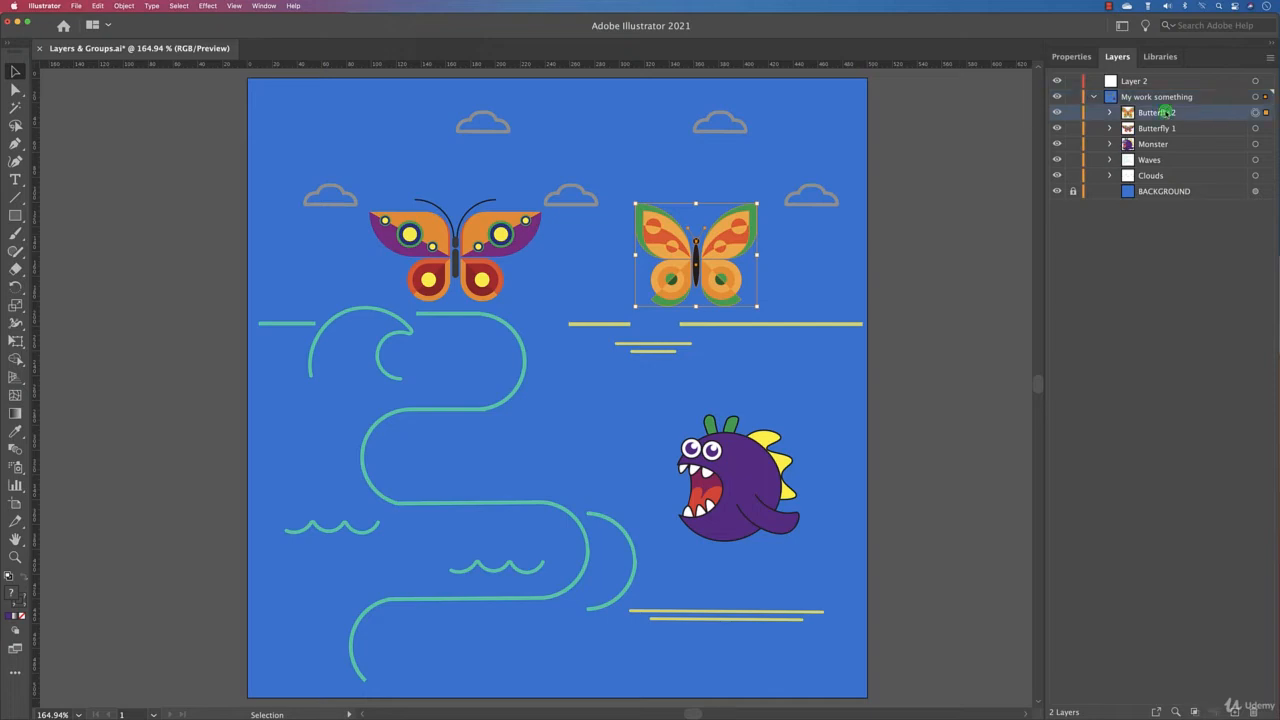
{"action": "left_click", "coordinate": [1256, 113]}
{"action": "left_click_drag", "start_coordinate": [1201, 114], "coordinate": [1166, 80]}
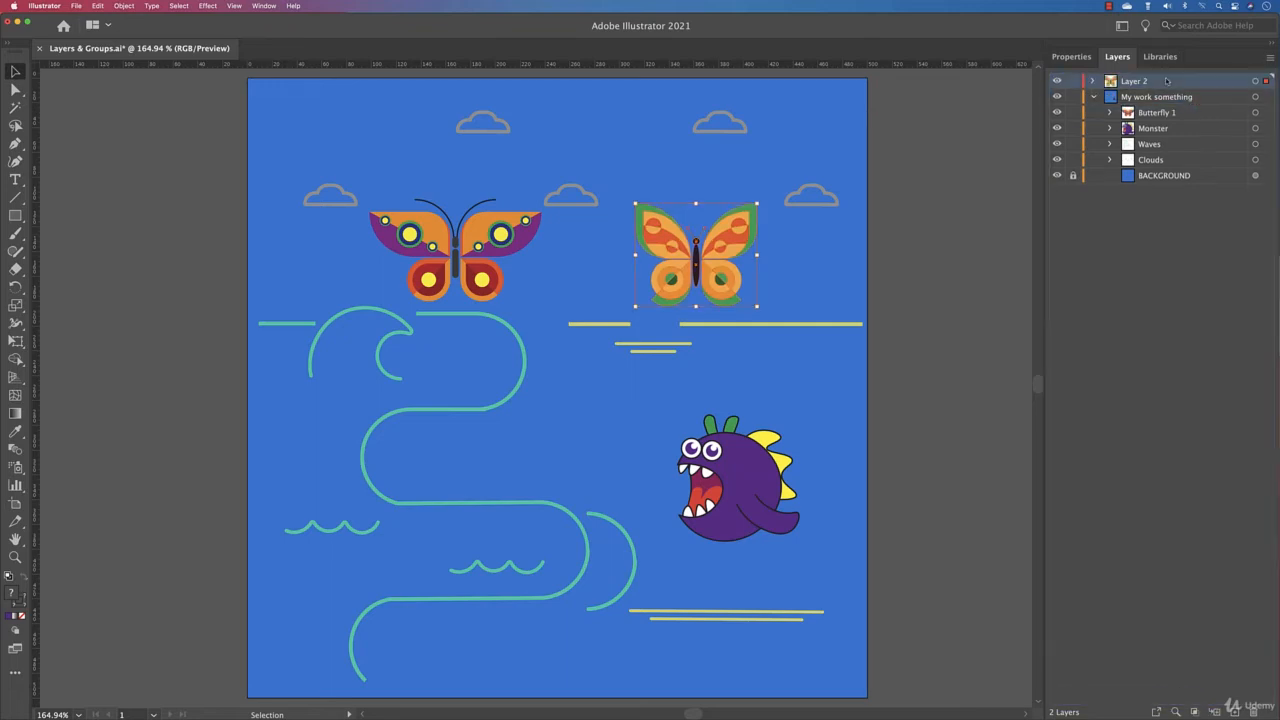
{"action": "key", "text": "super+z"}
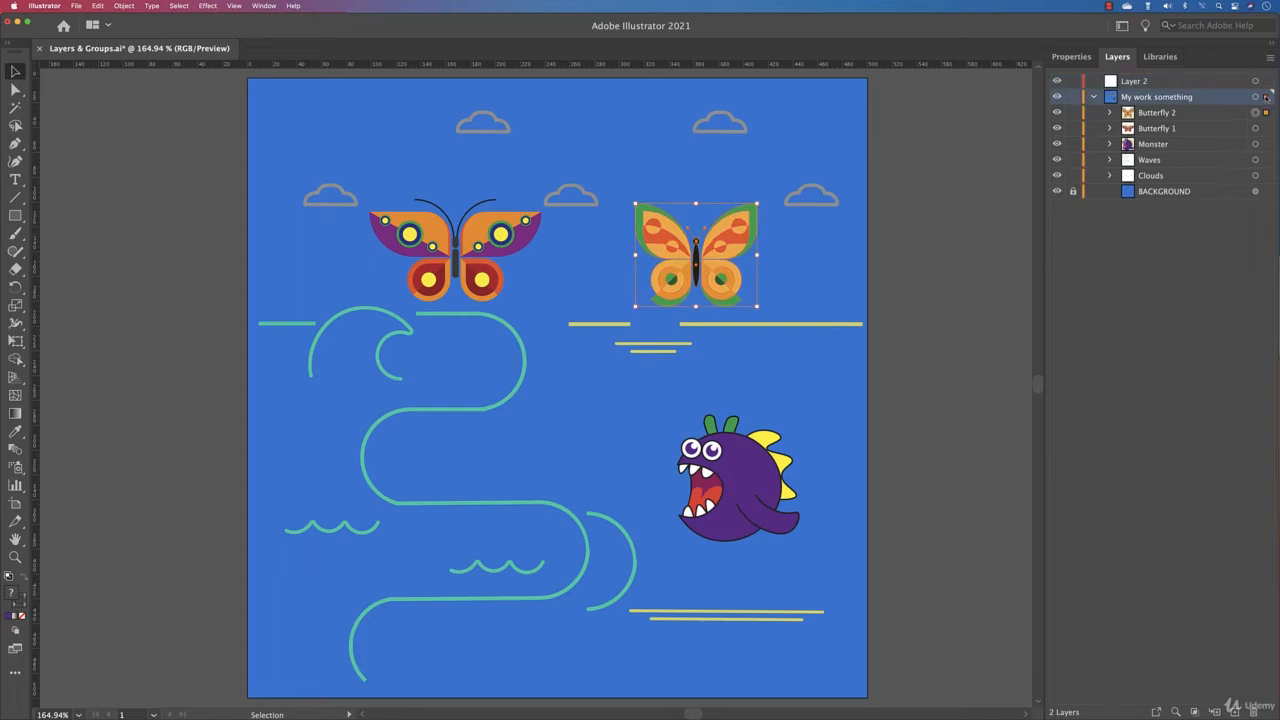
Move the selected Butterfly 2 artwork from the collapsed "My work something" layer to Layer 2 and expand Layer 2
{"action": "left_click", "coordinate": [1093, 96]}
{"action": "left_click", "coordinate": [951, 220]}
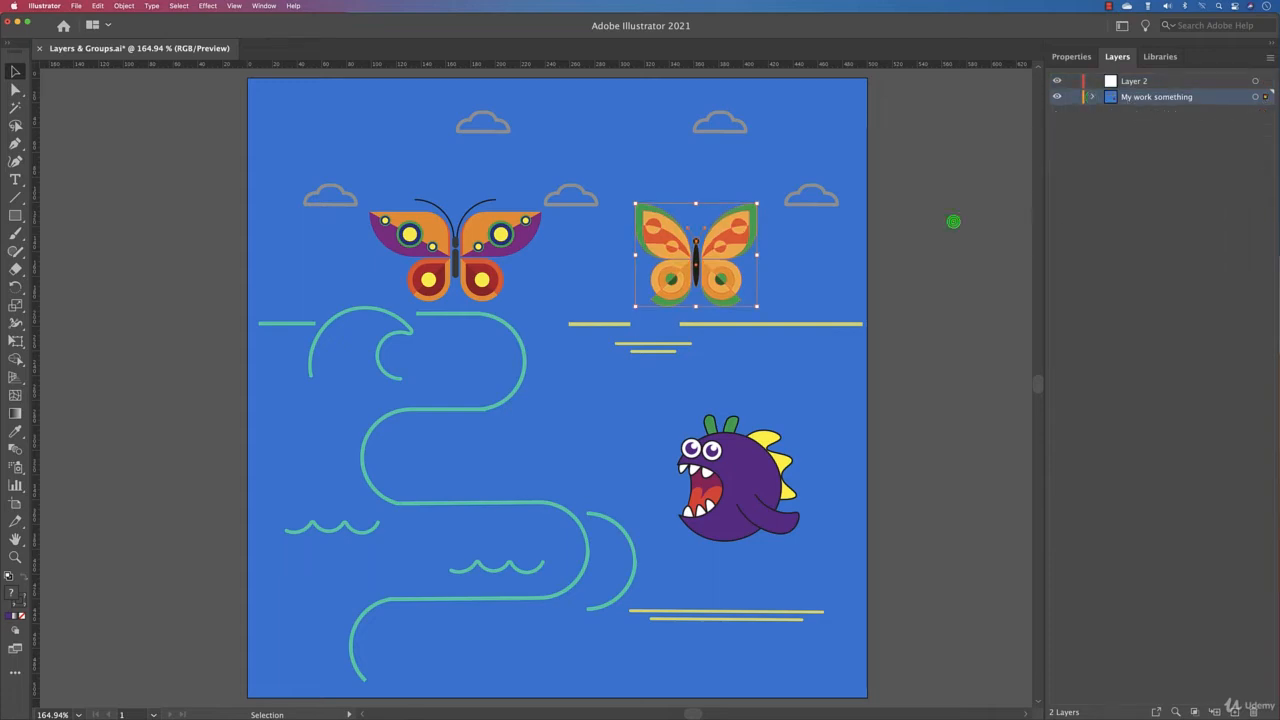
{"action": "left_click", "coordinate": [640, 245]}
{"action": "left_click_drag", "start_coordinate": [704, 262], "coordinate": [716, 265]}
{"action": "key", "text": "super+z"}
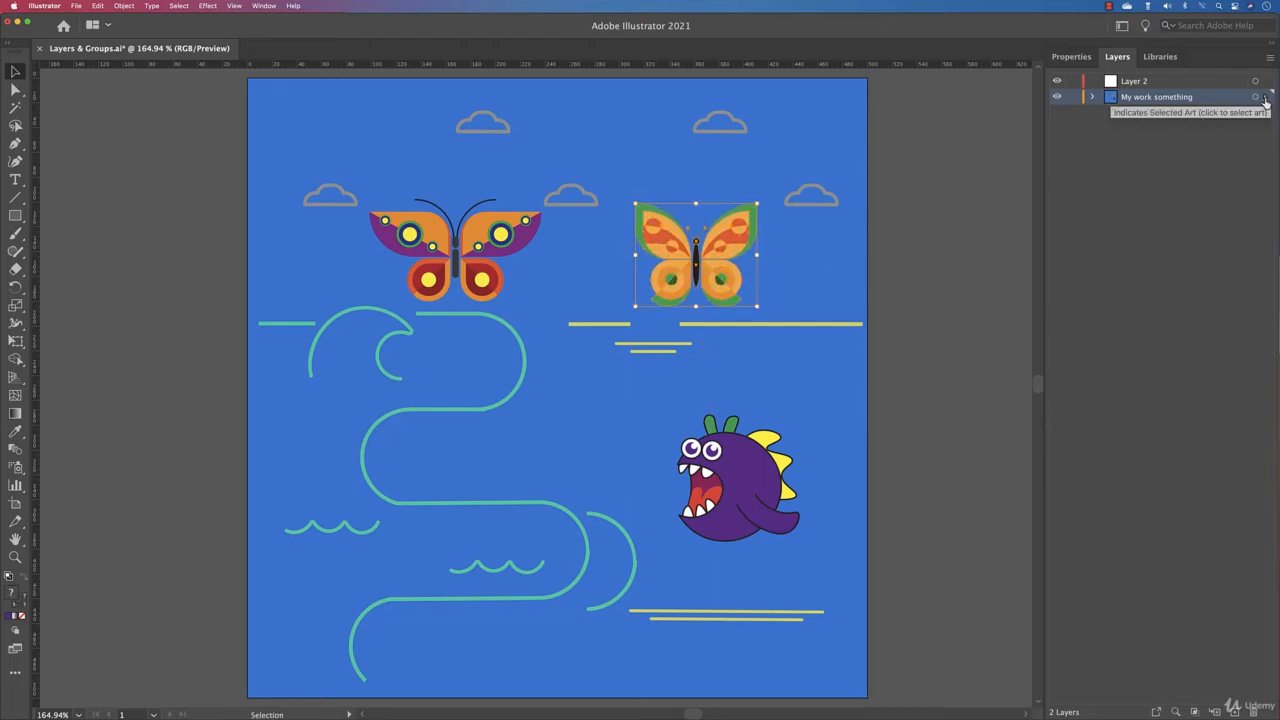
{"action": "left_click_drag", "start_coordinate": [1265, 101], "coordinate": [1266, 85]}
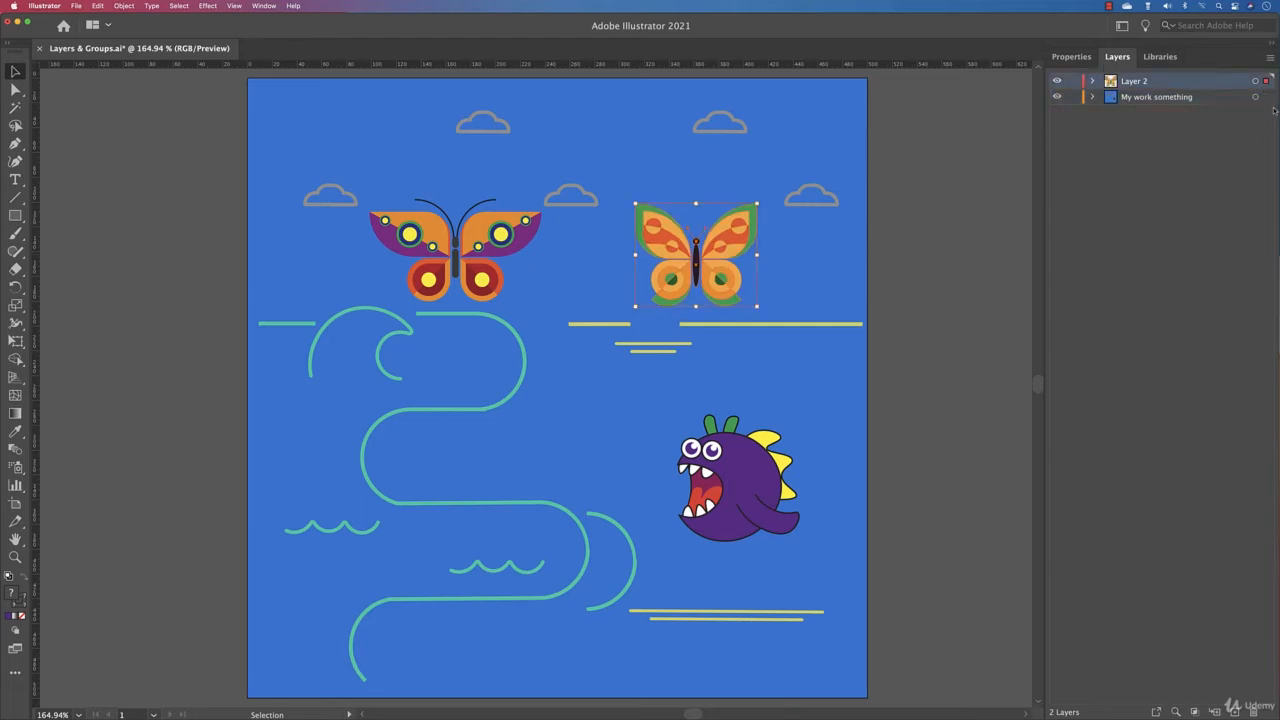
{"action": "left_click", "coordinate": [1092, 81]}
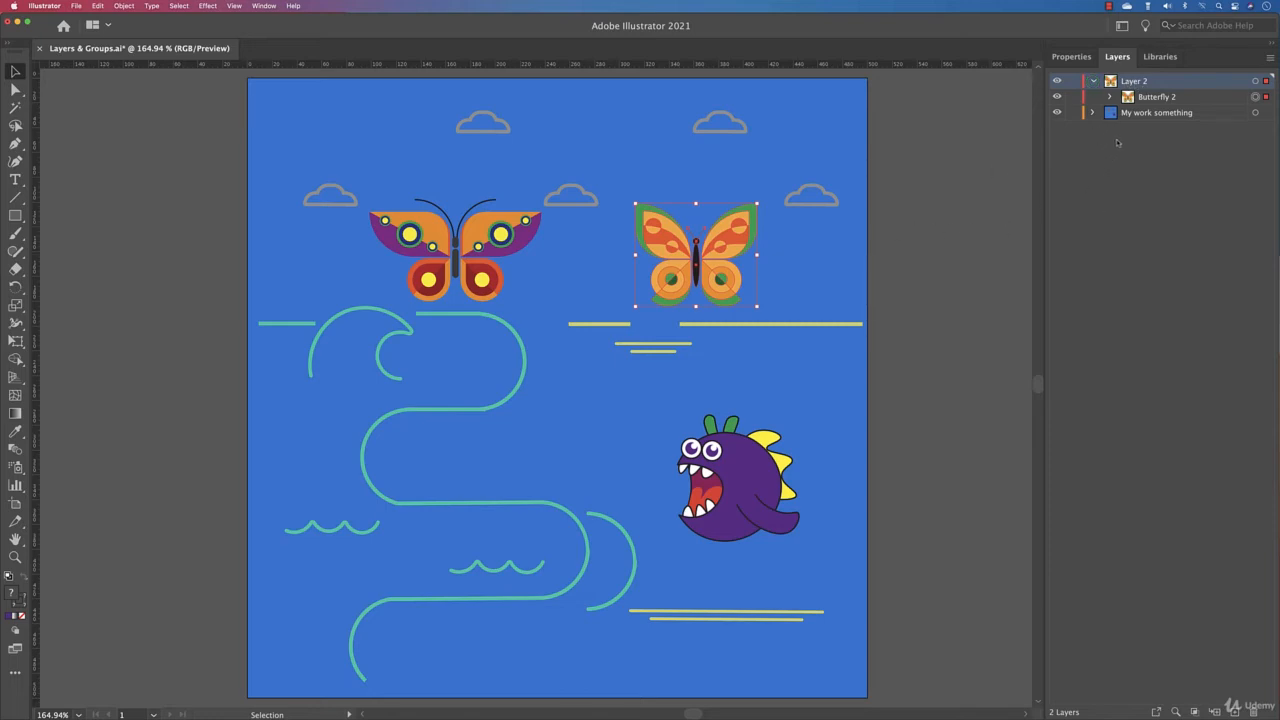
Expand the "My work something" layer and move the Butterfly 1 group into Layer 2, above Butterfly 2
{"action": "left_click", "coordinate": [1092, 112]}
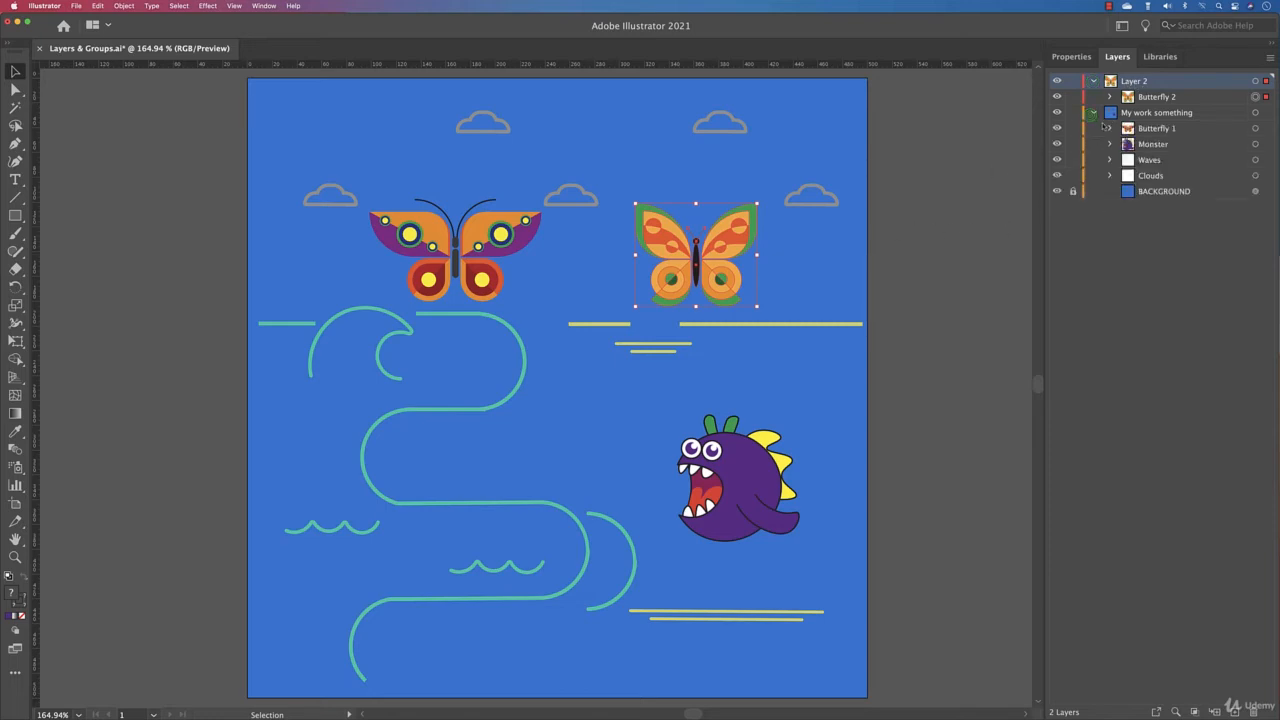
{"action": "left_click", "coordinate": [1256, 128]}
{"action": "left_click_drag", "start_coordinate": [1266, 128], "coordinate": [1188, 82]}
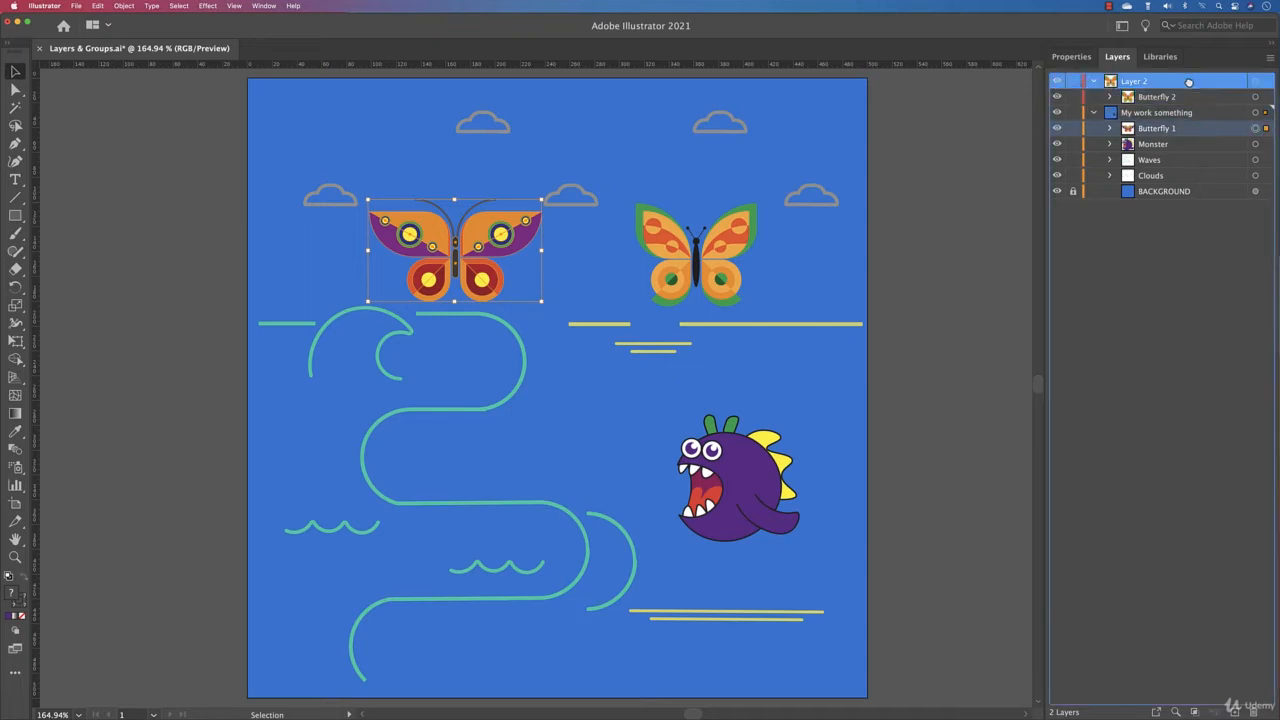
{"action": "left_click", "coordinate": [1188, 96]}
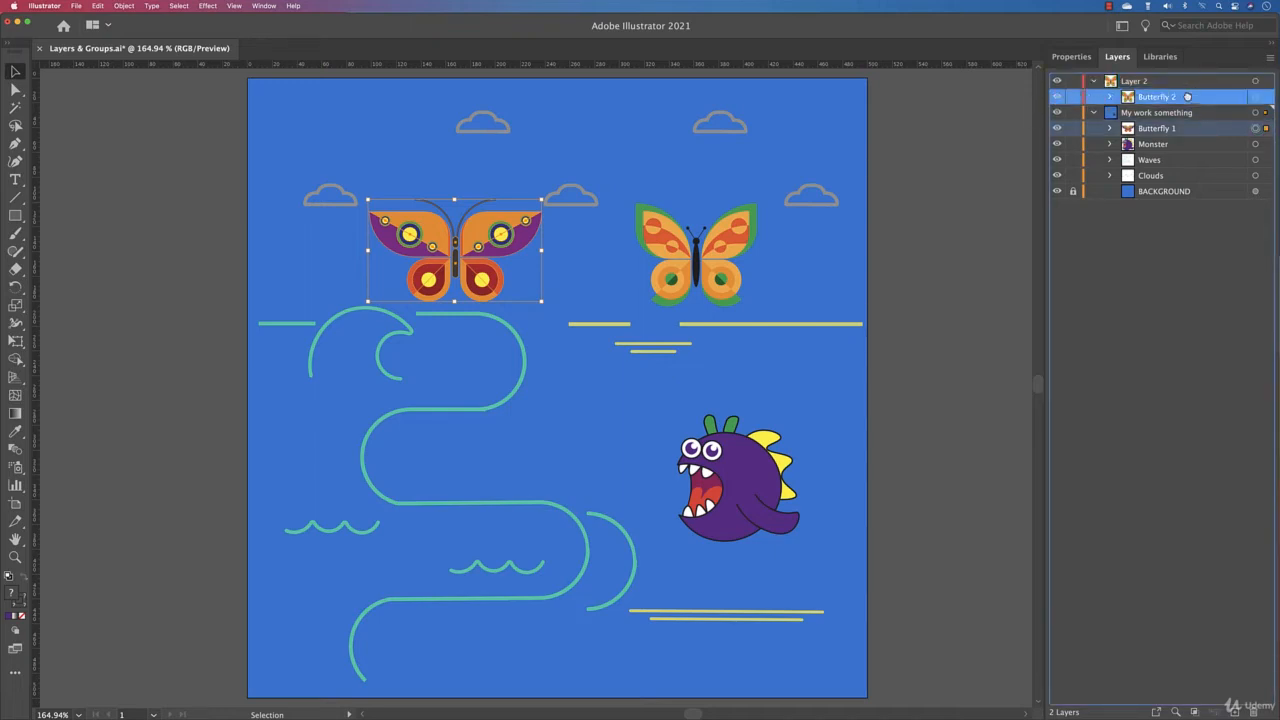
{"action": "left_click_drag", "start_coordinate": [1187, 96], "coordinate": [1187, 85]}
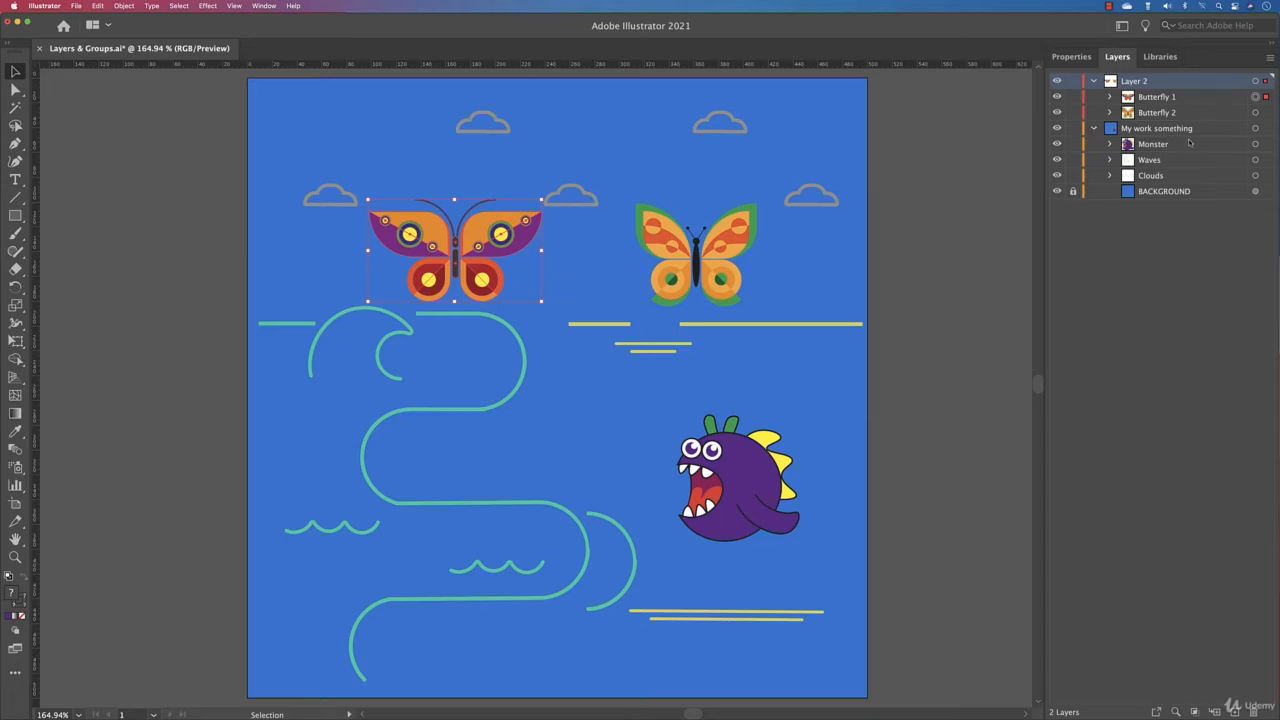
Rename Layer 2 as "Butterflies" and select the Butterfly 2 artwork inside it
{"action": "double_click", "coordinate": [1142, 82]}
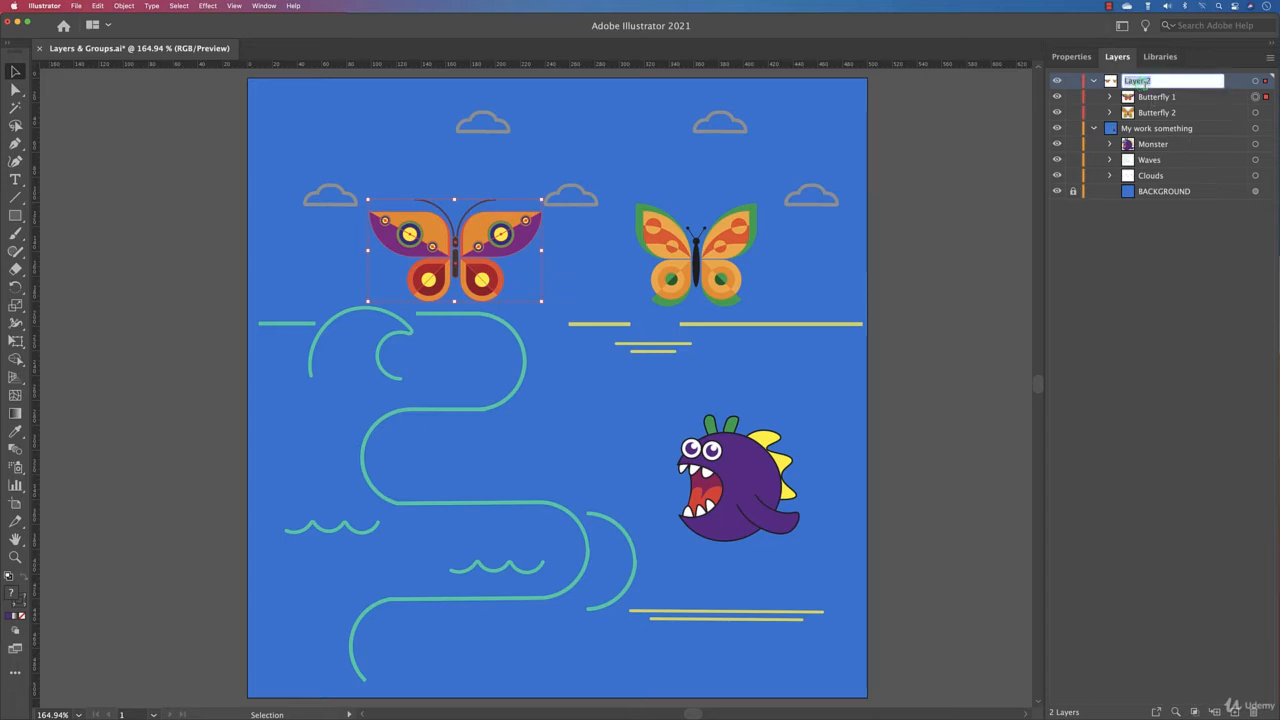
{"action": "type", "text": "Butterflies"}
{"action": "key", "text": "Return"}
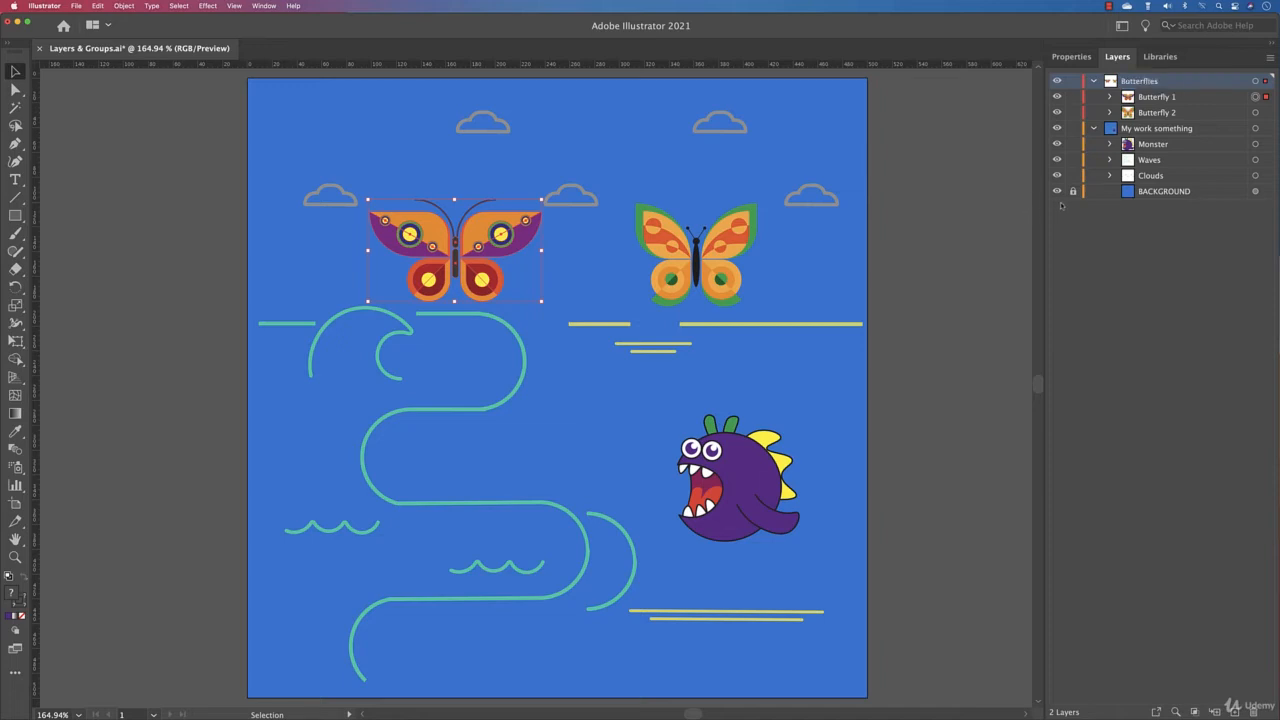
{"action": "left_click", "coordinate": [1154, 100]}
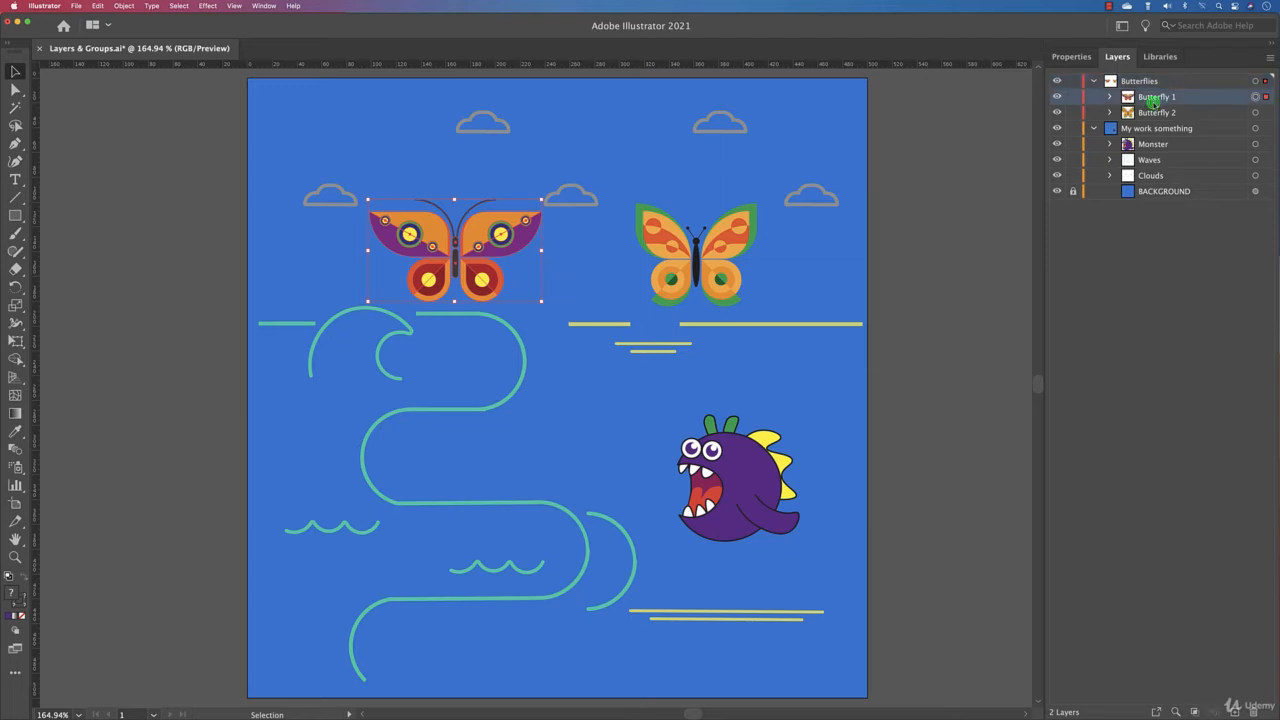
{"action": "left_click", "coordinate": [1255, 112]}
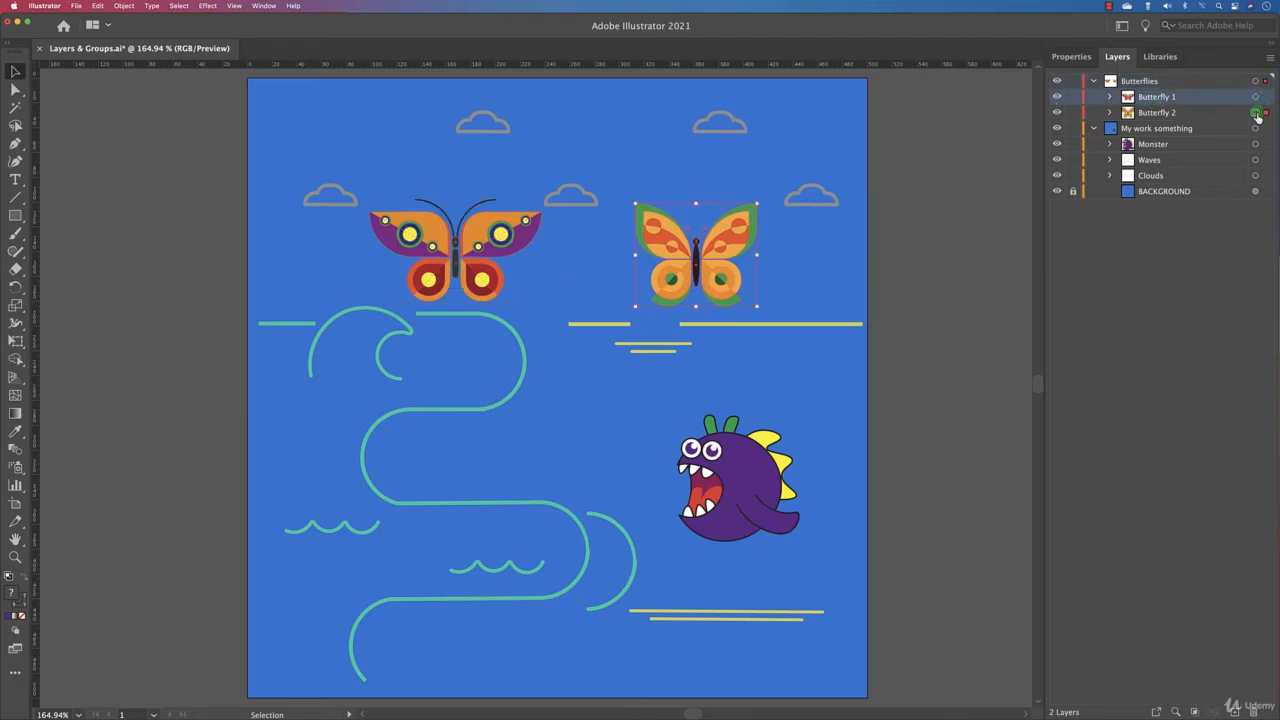
Add a new layer above the Butterflies layer and nest it inside Butterflies as a sublayer
{"action": "left_click", "coordinate": [1155, 83]}
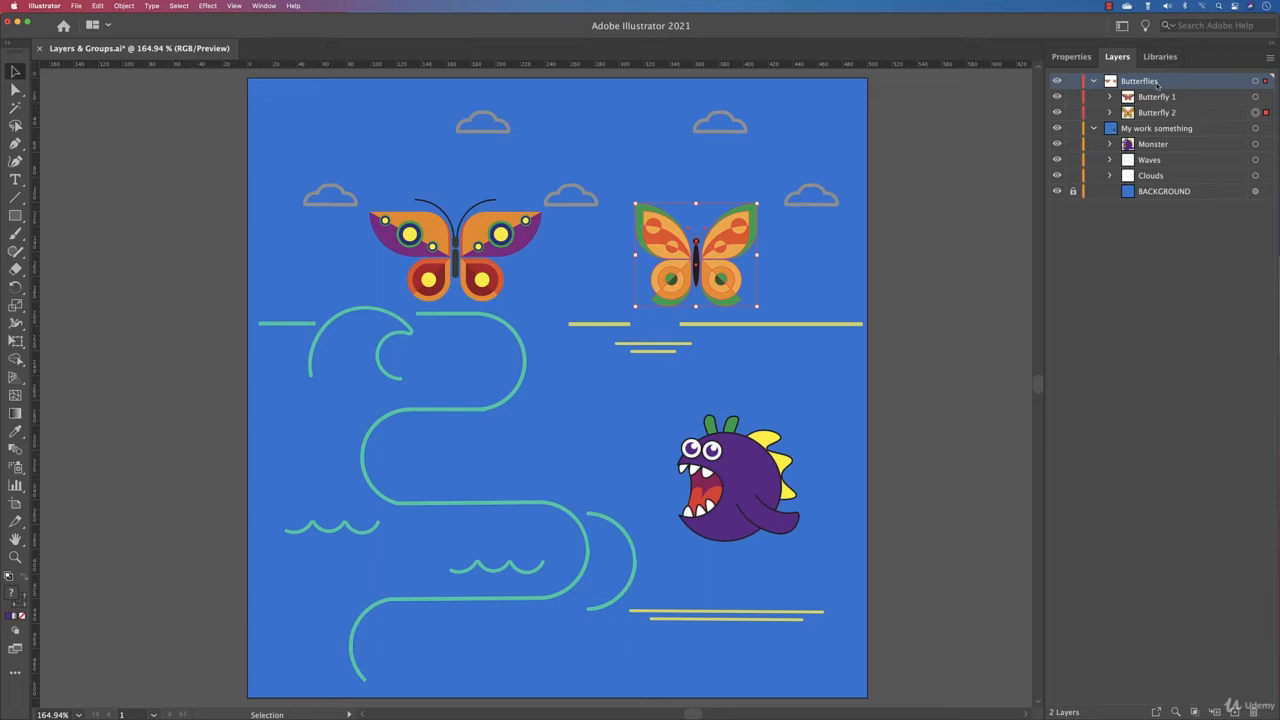
{"action": "left_click", "coordinate": [1234, 711]}
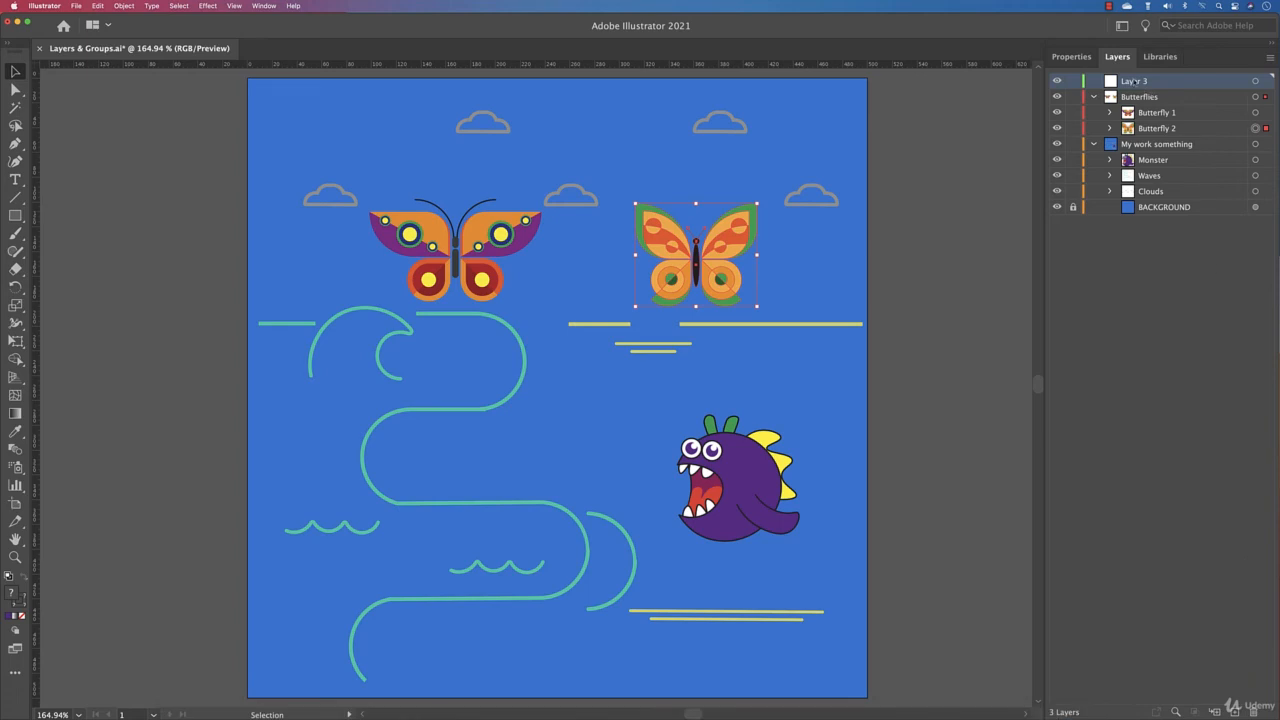
{"action": "left_click_drag", "start_coordinate": [1133, 81], "coordinate": [1133, 97]}
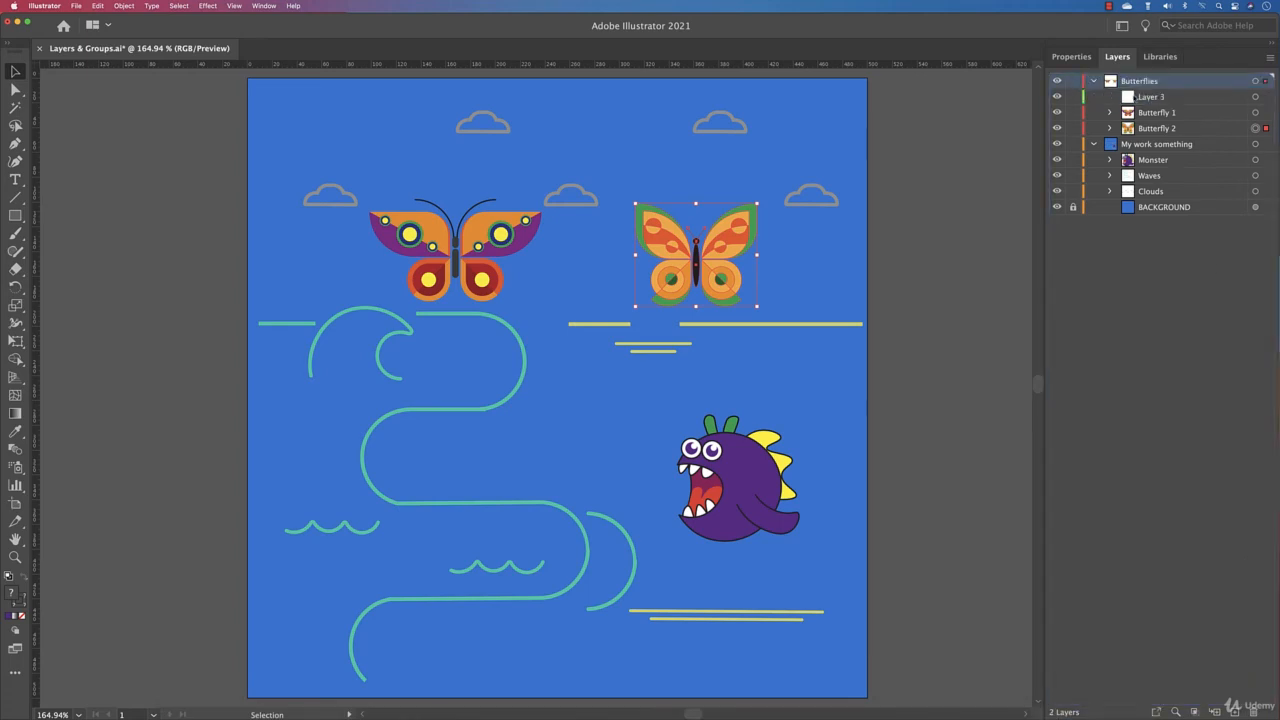
{"action": "left_click", "coordinate": [1255, 97]}
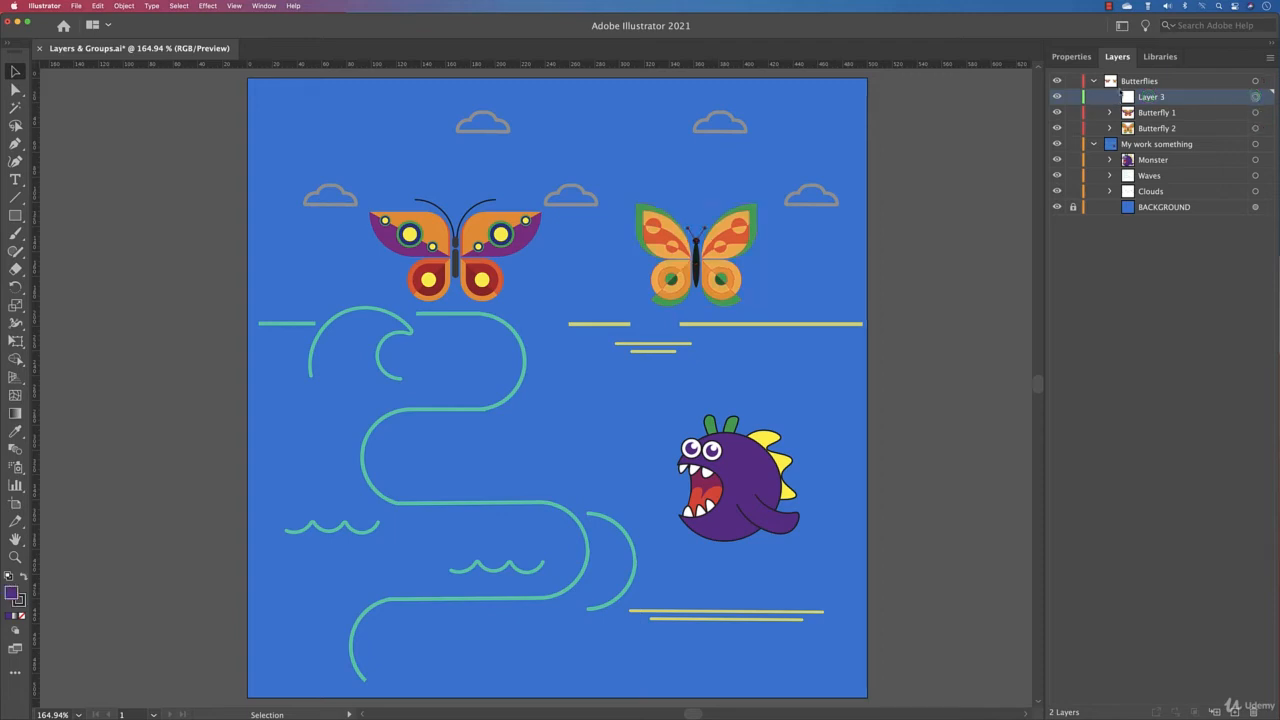
{"action": "left_click", "coordinate": [1135, 81]}
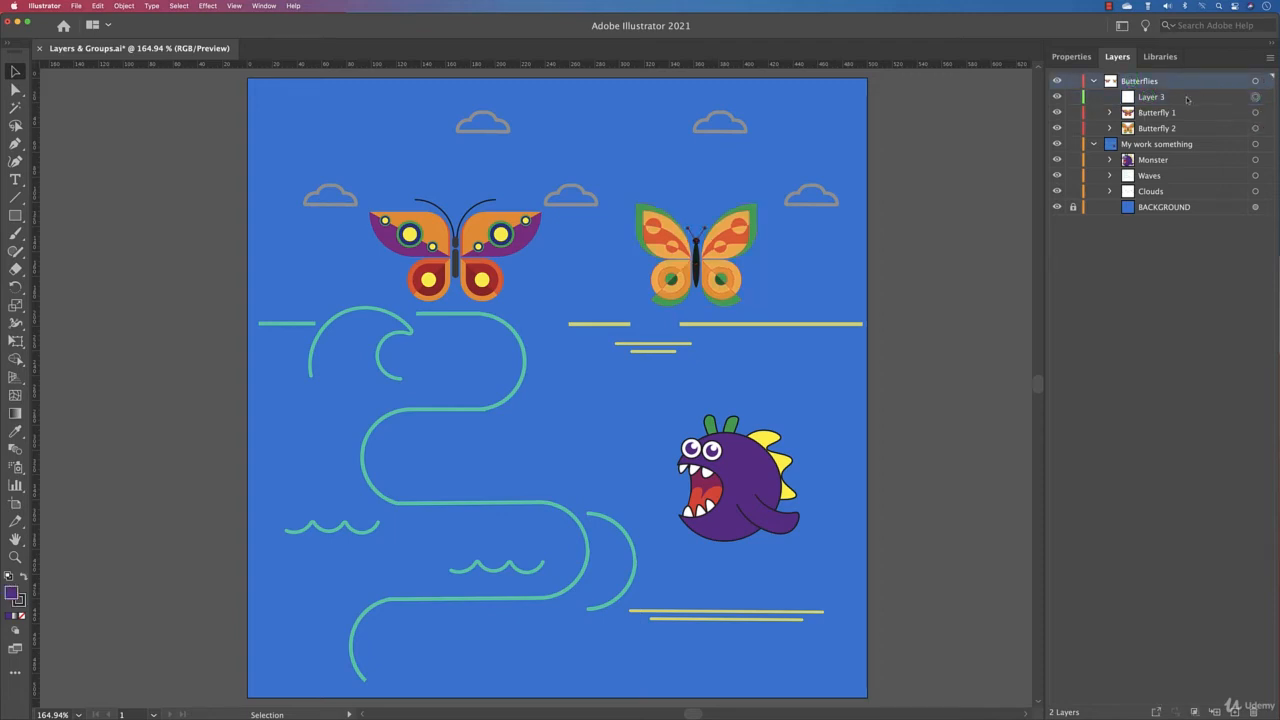
Move the Butterfly 1 group into the nested Layer 3 and inspect the paths it contains
{"action": "left_click", "coordinate": [1184, 112]}
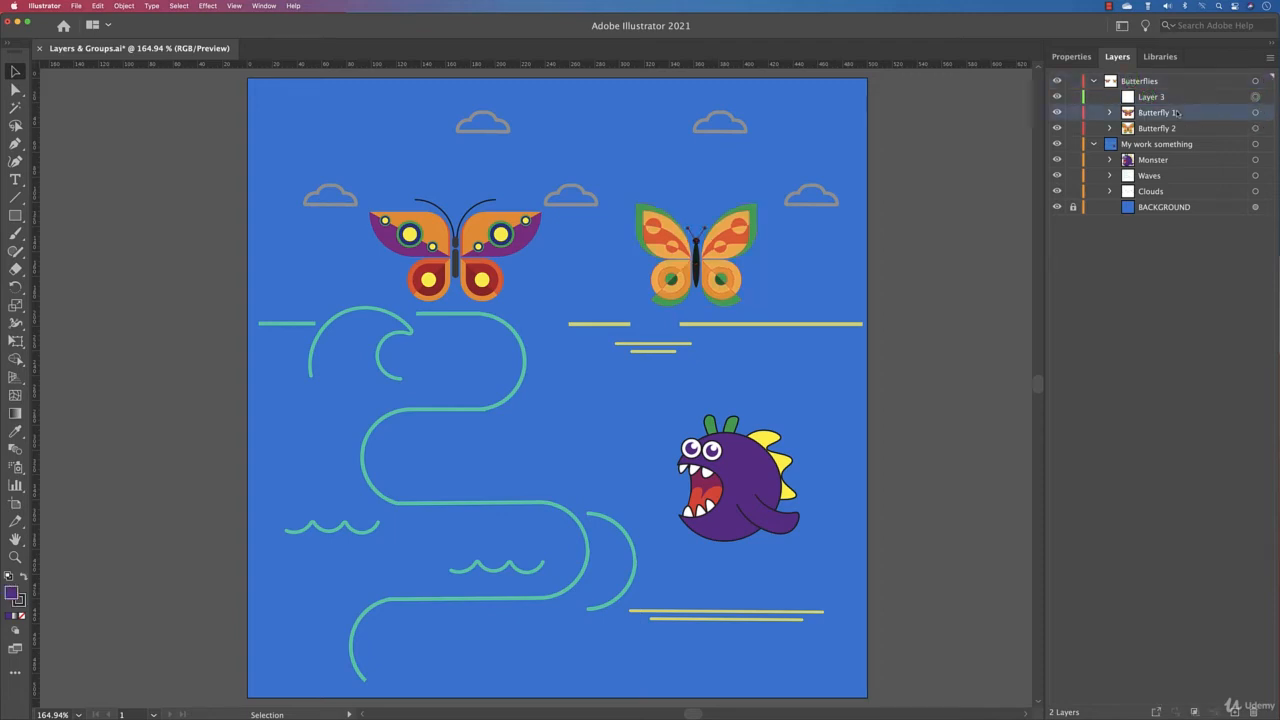
{"action": "left_click", "coordinate": [1255, 112]}
{"action": "left_click_drag", "start_coordinate": [1221, 114], "coordinate": [1215, 97]}
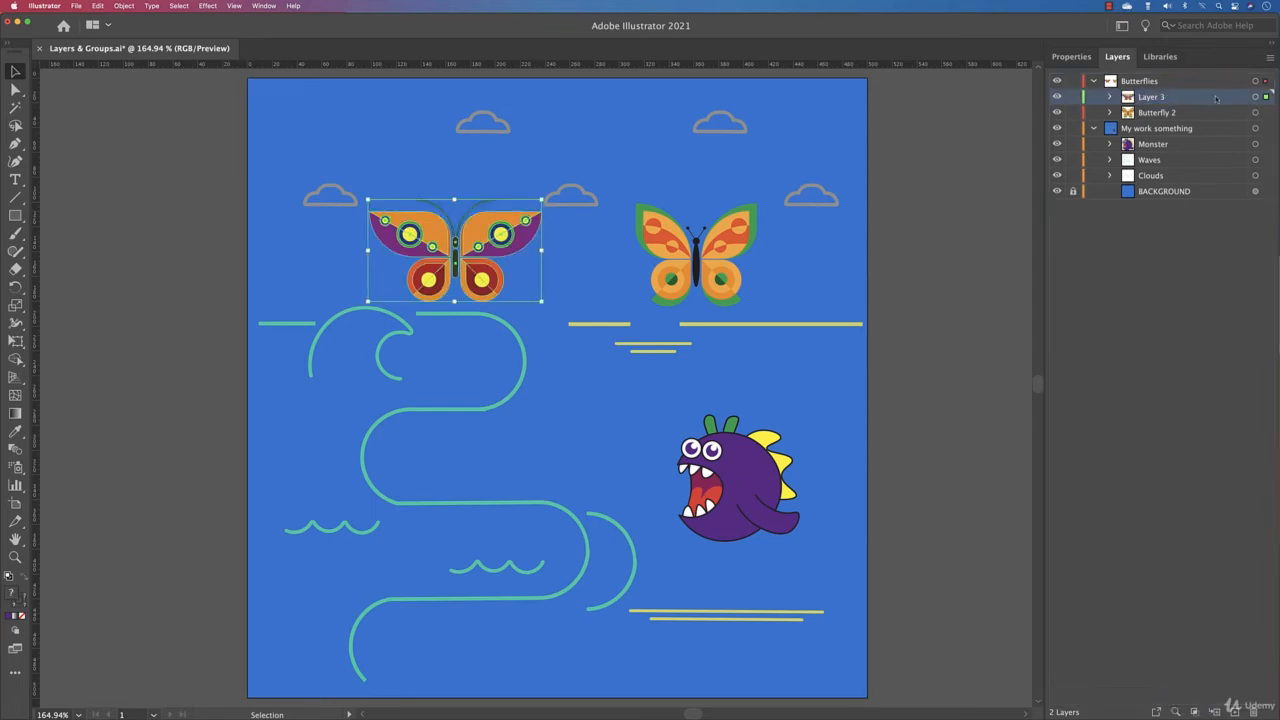
{"action": "left_click", "coordinate": [1110, 97]}
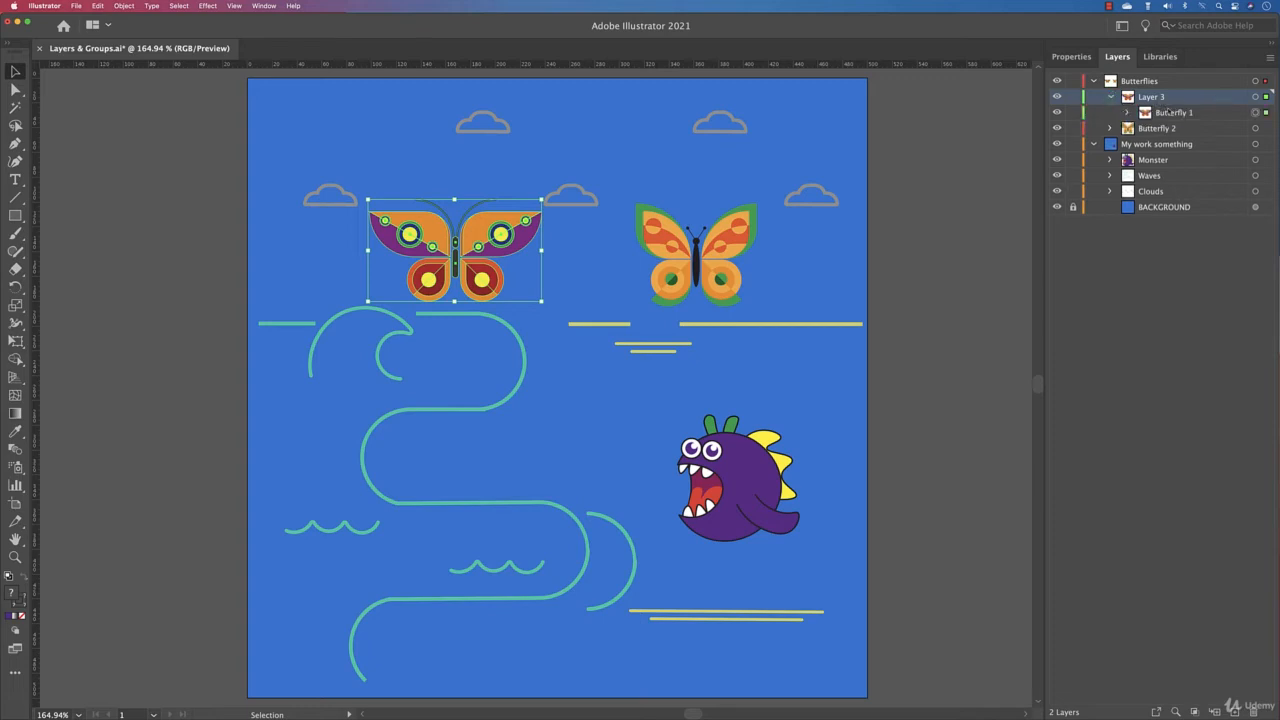
{"action": "left_click", "coordinate": [1127, 113]}
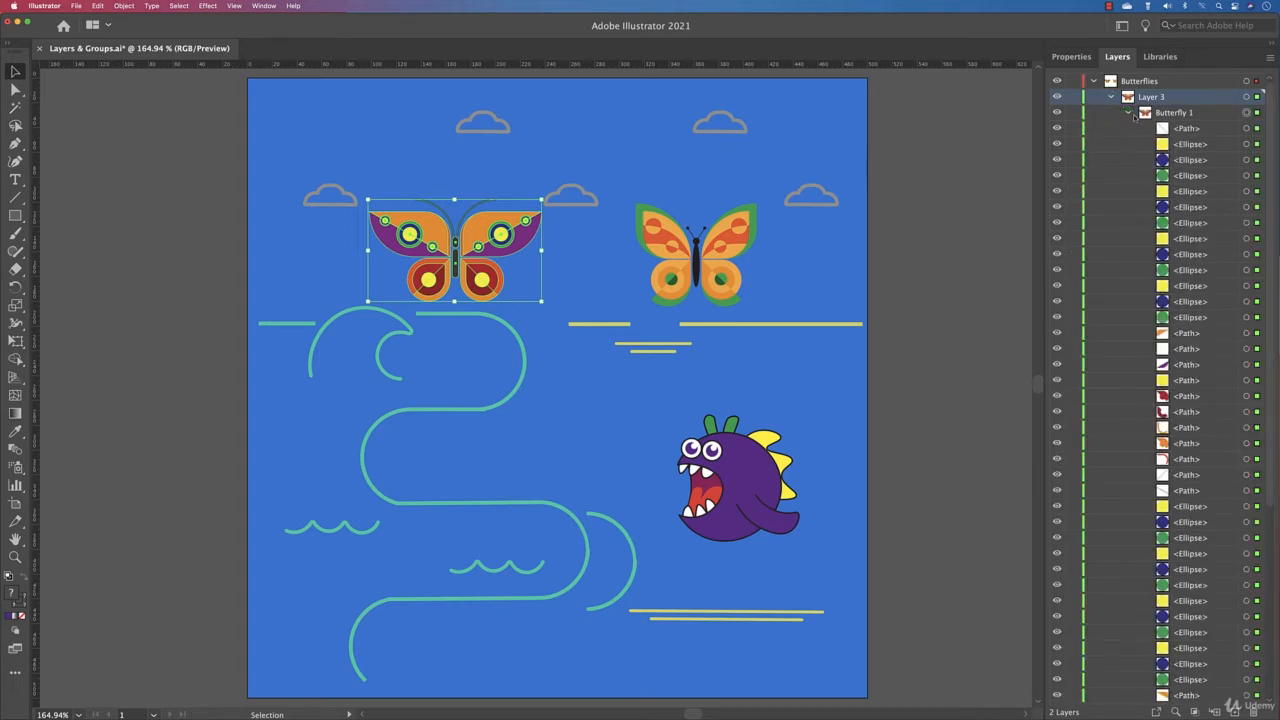
{"action": "left_click", "coordinate": [1128, 113]}
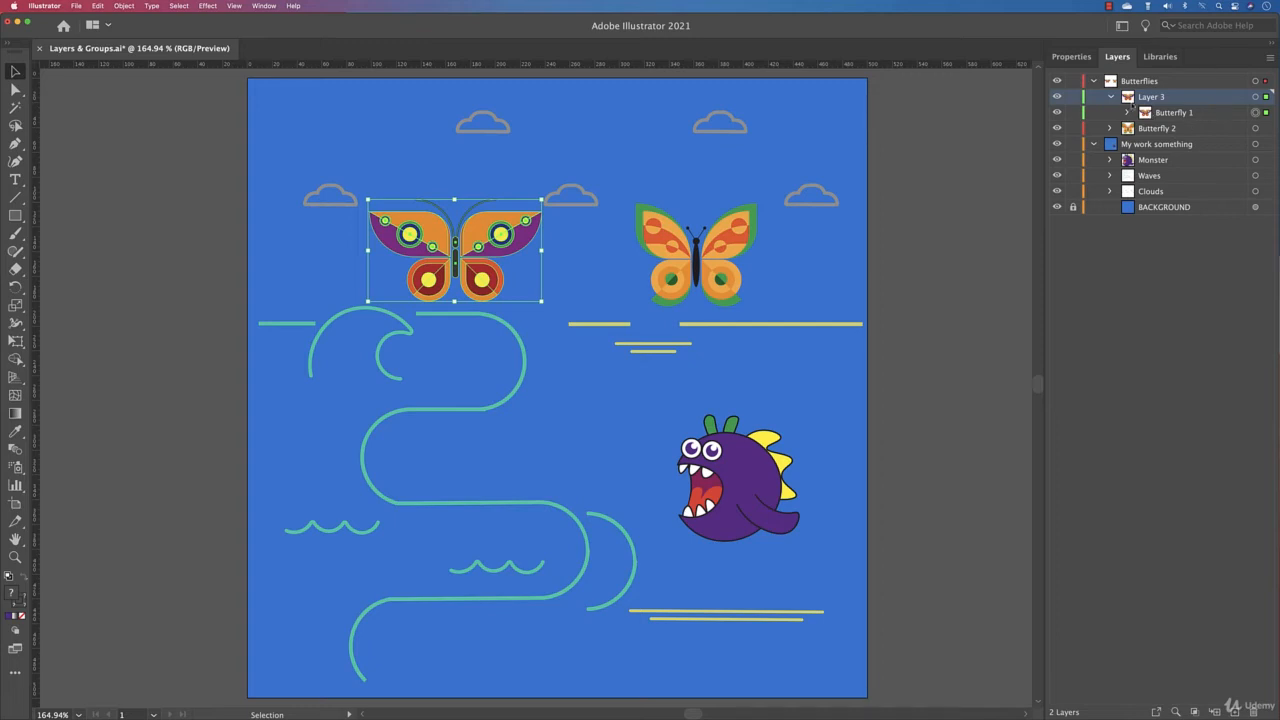
Move Butterfly 1 out of Layer 3 to the top of the Butterflies layer and delete the empty Layer 3
{"action": "left_click", "coordinate": [1152, 113]}
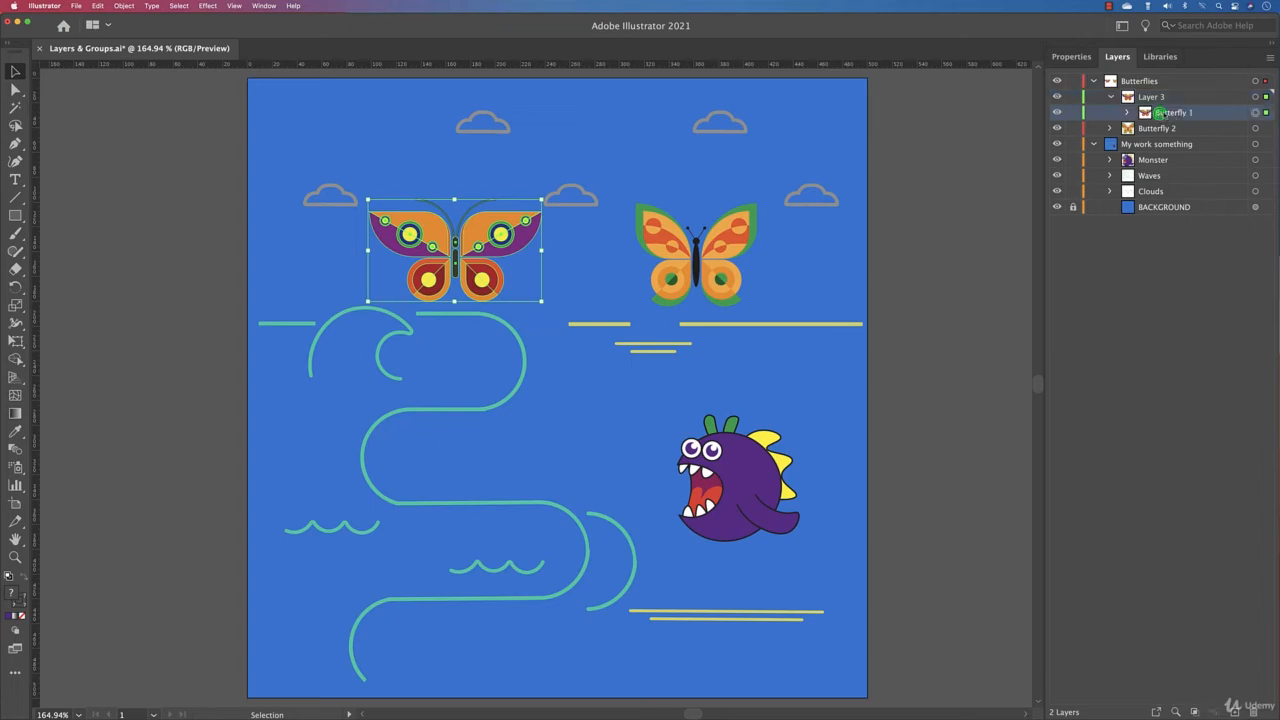
{"action": "left_click_drag", "start_coordinate": [1168, 113], "coordinate": [1157, 84]}
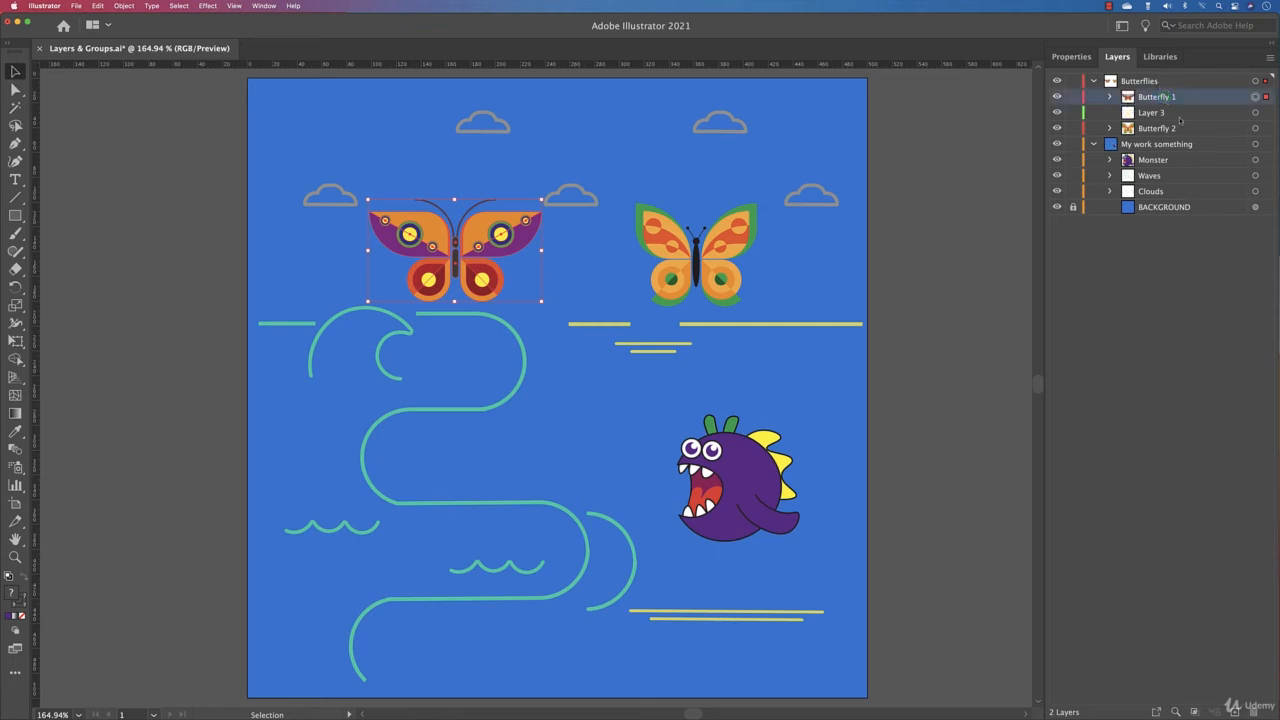
{"action": "left_click", "coordinate": [1180, 119]}
{"action": "left_click", "coordinate": [1256, 115]}
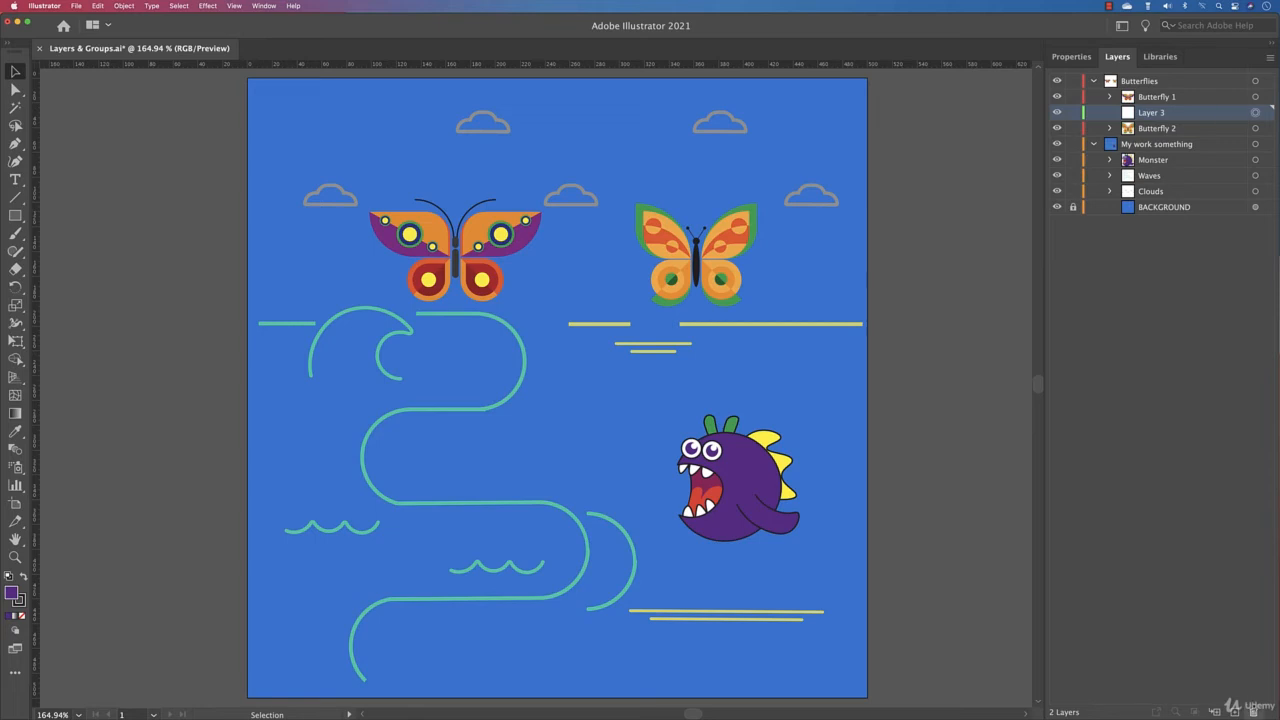
{"action": "left_click", "coordinate": [1253, 711]}
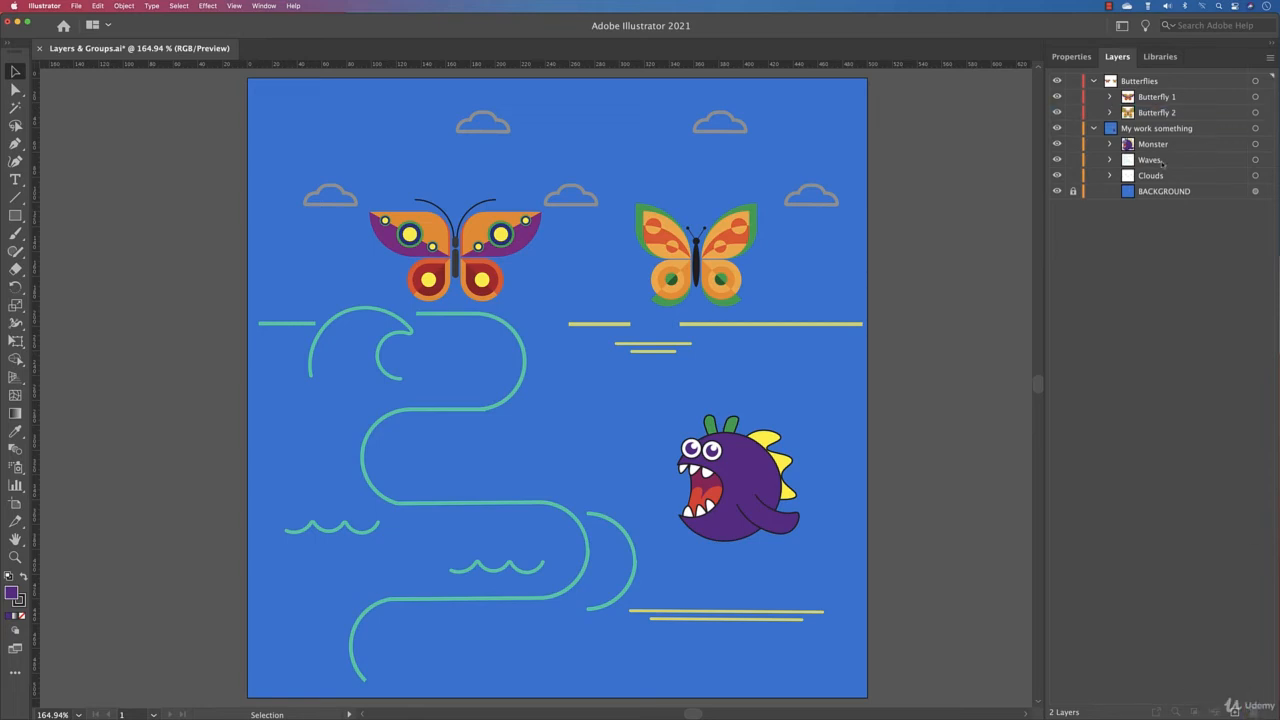
Try adding a new top-level layer above "My work something", and undo the addition
{"action": "left_click", "coordinate": [1139, 81]}
{"action": "left_click", "coordinate": [1163, 130]}
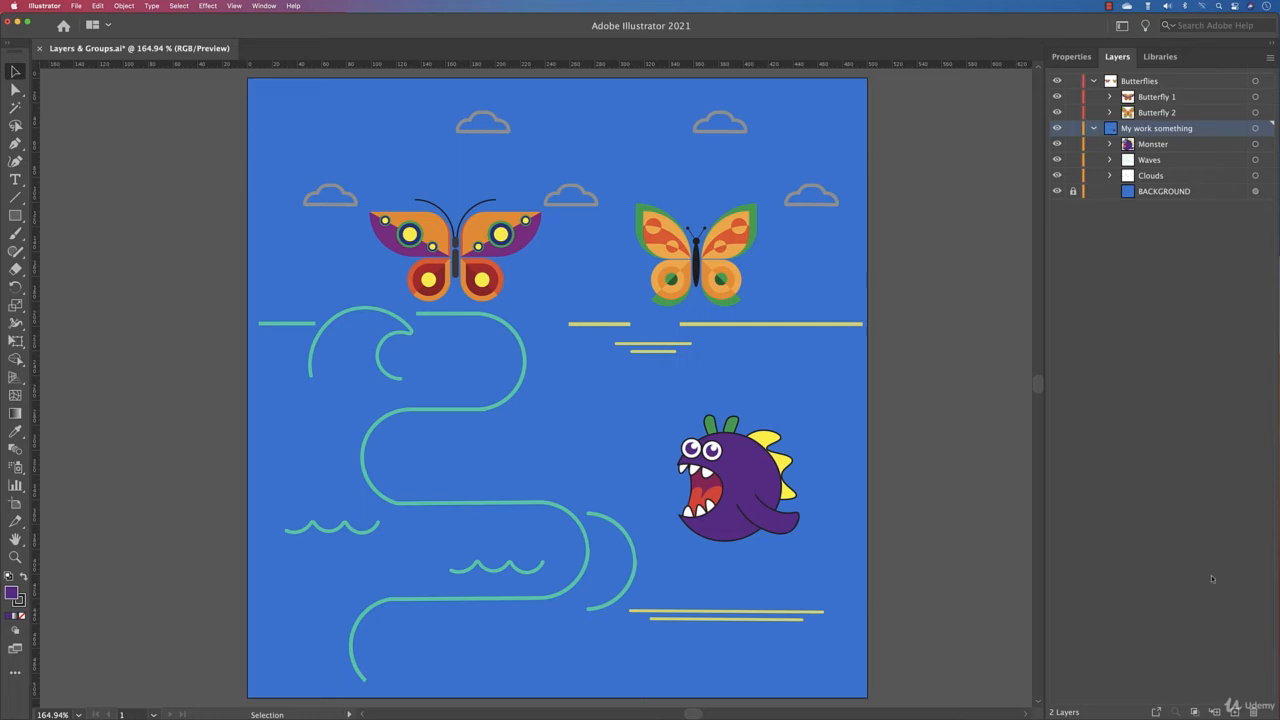
{"action": "left_click", "coordinate": [1234, 711]}
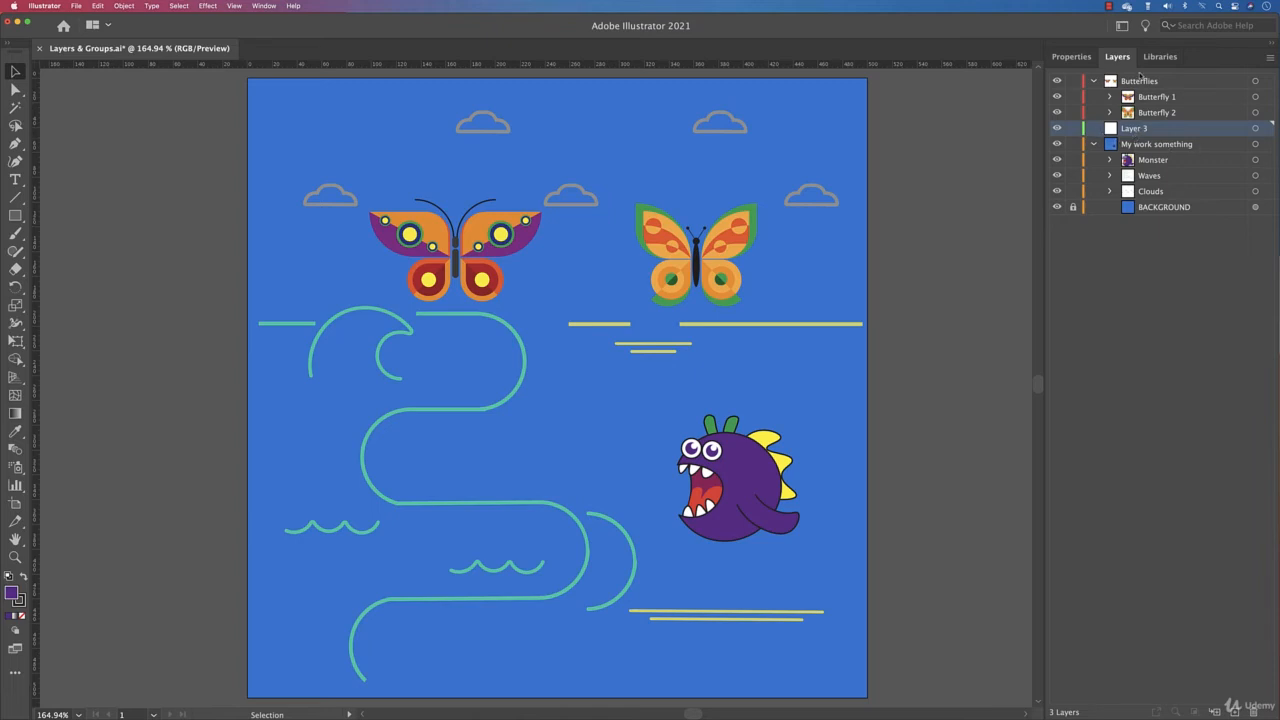
{"action": "key", "text": "super+z"}
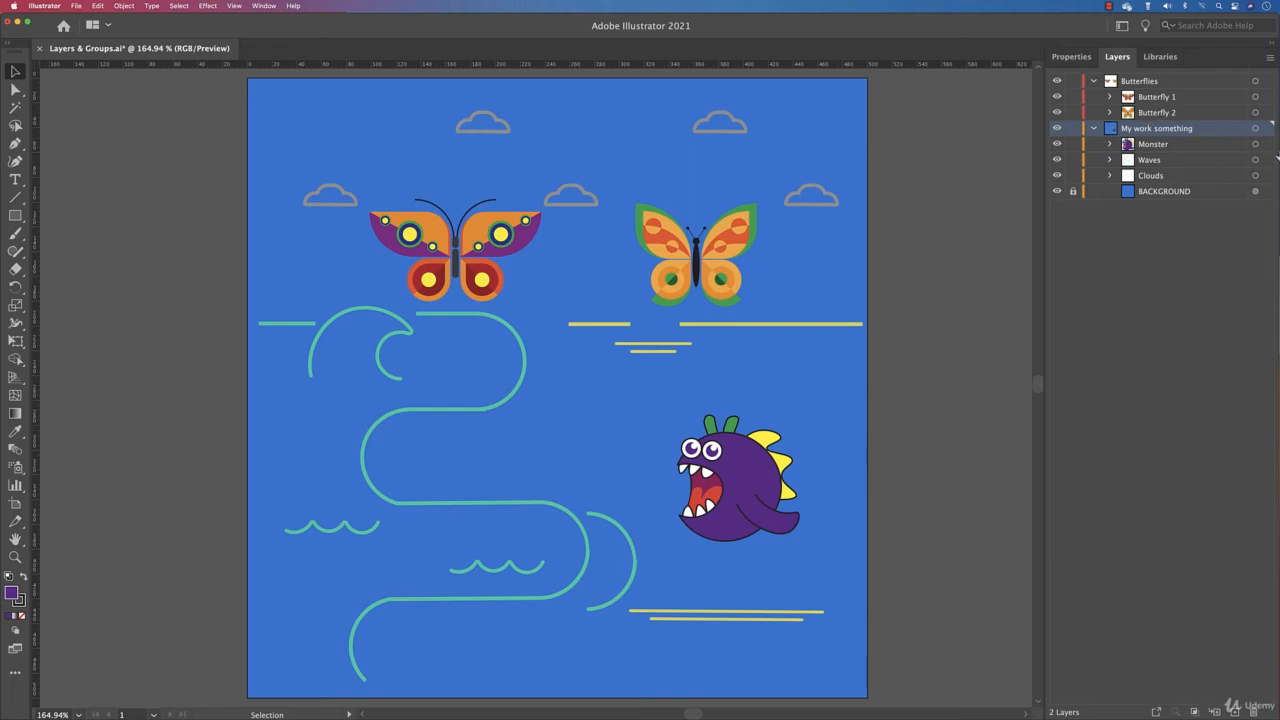
Select all artwork on "My work something", add a sublayer inside that layer, and move the Monster group into it
{"action": "left_click", "coordinate": [1255, 128]}
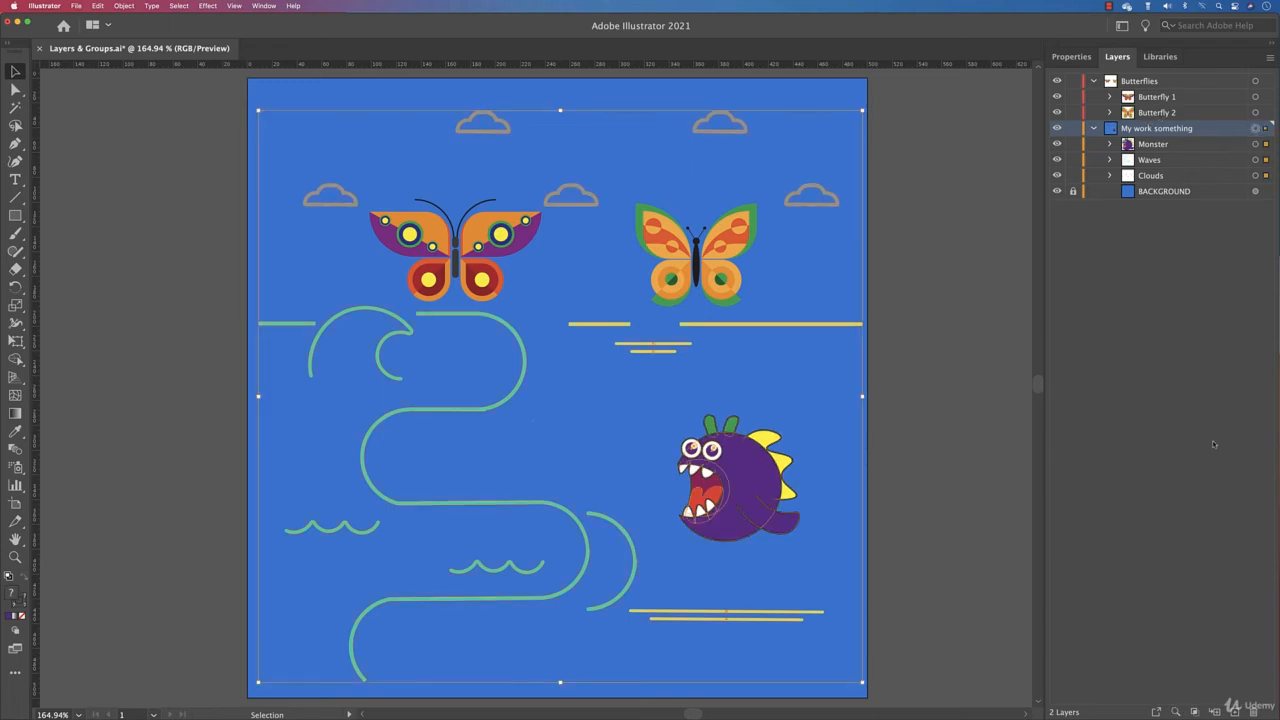
{"action": "left_click", "coordinate": [1214, 711]}
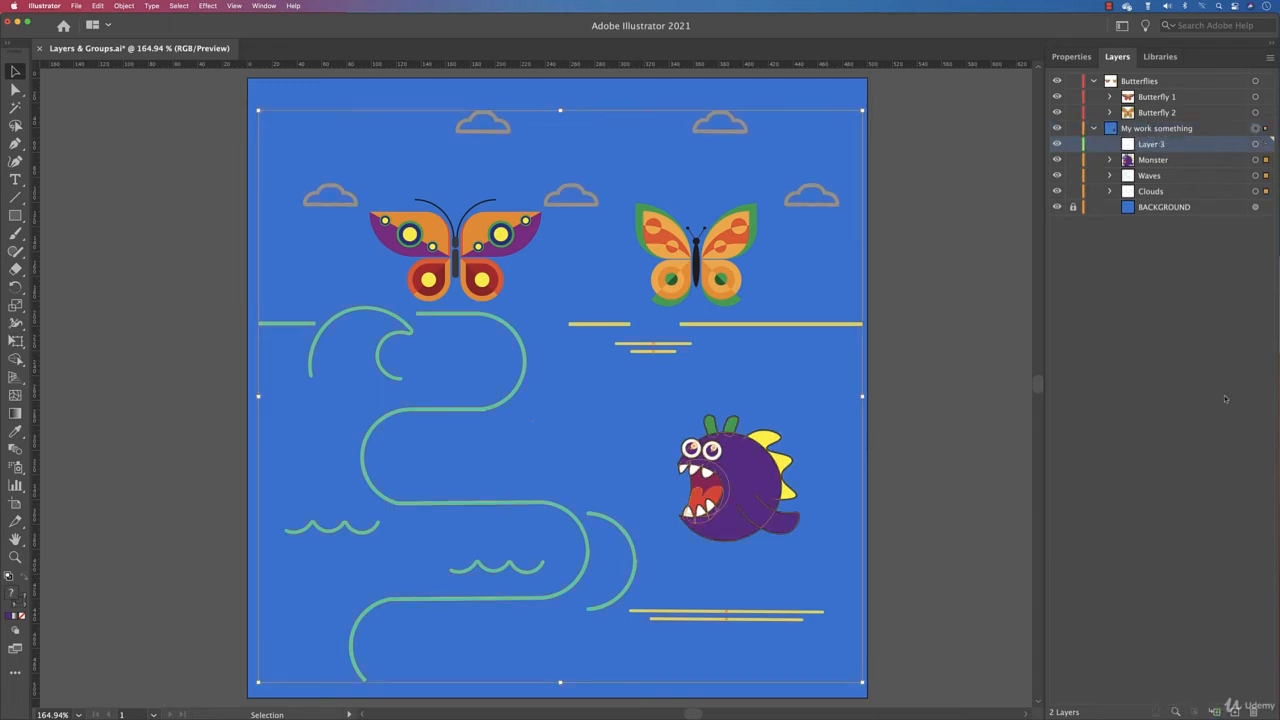
{"action": "left_click", "coordinate": [1155, 144]}
{"action": "left_click_drag", "start_coordinate": [1155, 144], "coordinate": [1156, 144]}
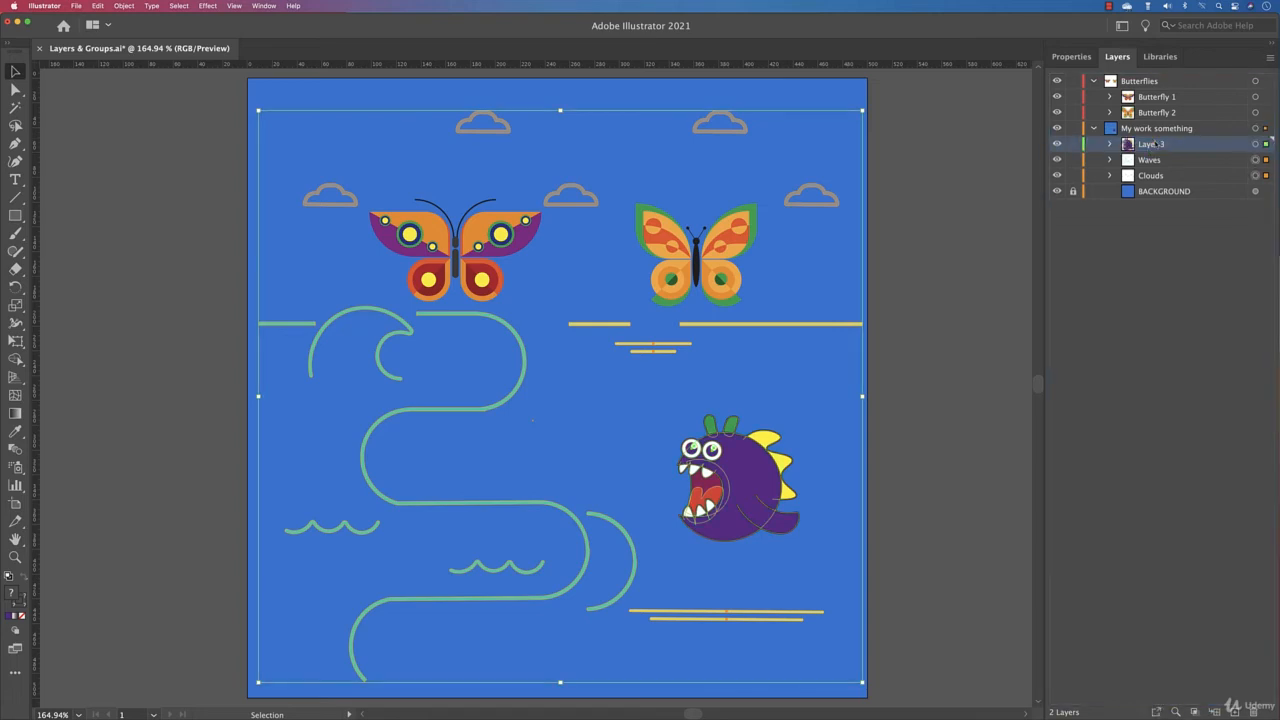
Expand the new sublayer holding the Monster group and rename the sublayer as "Monster"
{"action": "left_click", "coordinate": [1139, 129]}
{"action": "left_click", "coordinate": [1166, 145]}
{"action": "left_click", "coordinate": [1108, 145]}
{"action": "double_click", "coordinate": [1160, 144]}
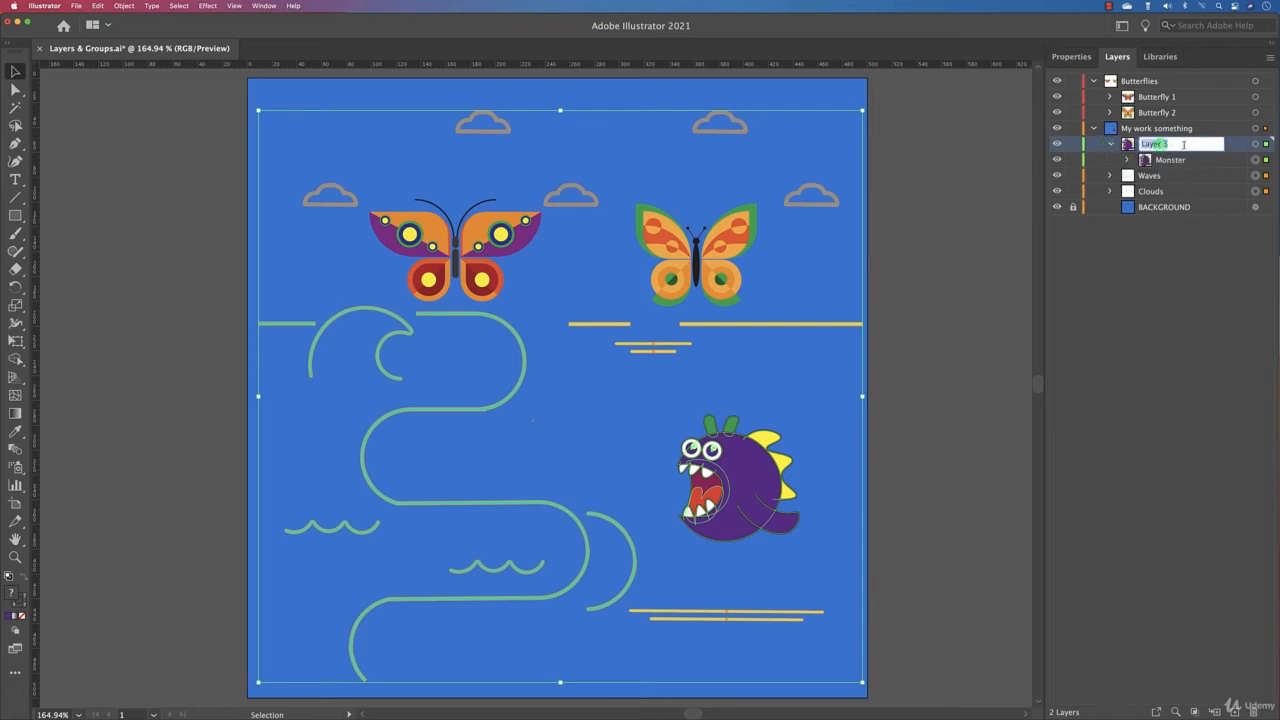
{"action": "type", "text": "Monster"}
{"action": "key", "text": "Return"}
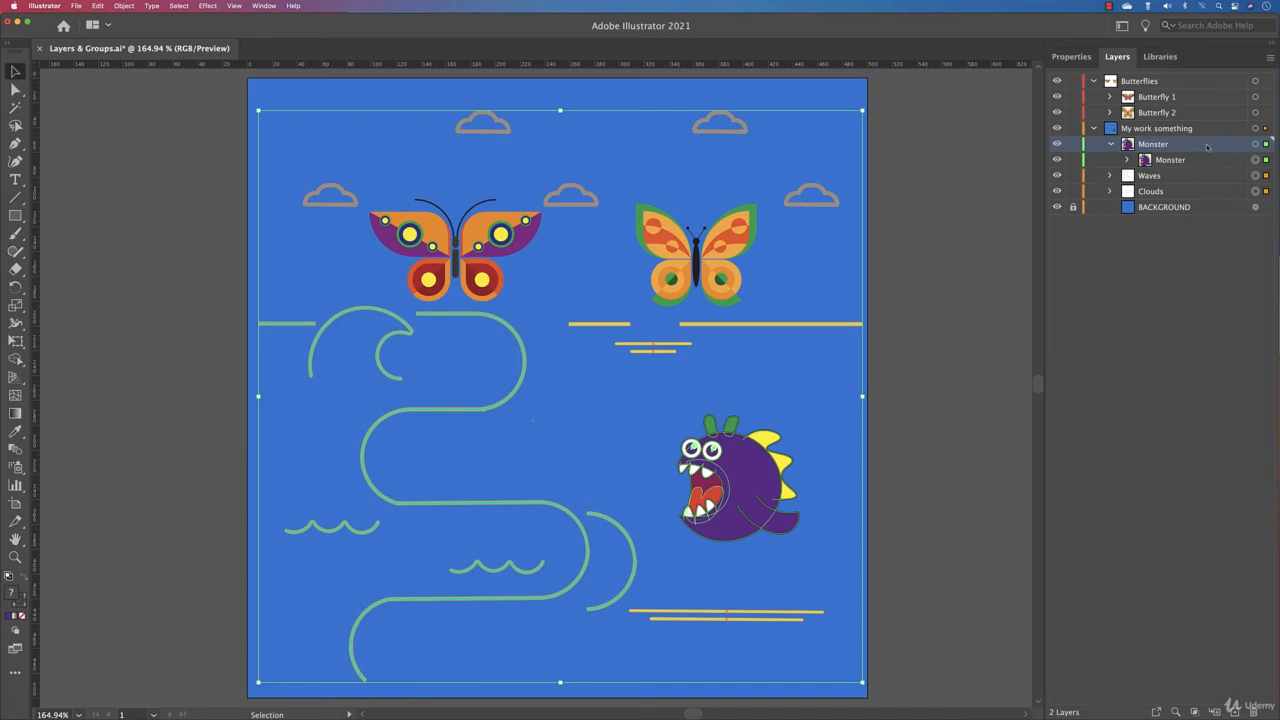
Collapse the Monster sublayer and move it out of "My work something" to the top level, above Butterflies
{"action": "left_click", "coordinate": [1112, 145]}
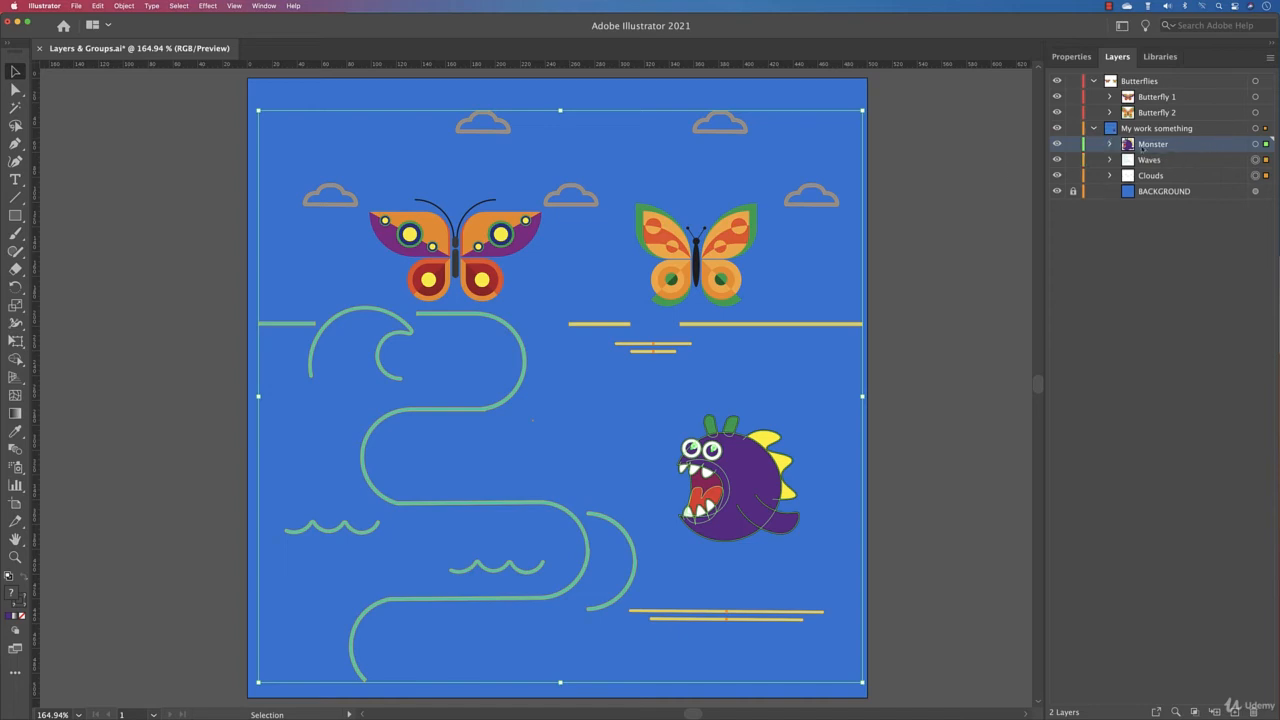
{"action": "left_click_drag", "start_coordinate": [1142, 147], "coordinate": [1131, 76]}
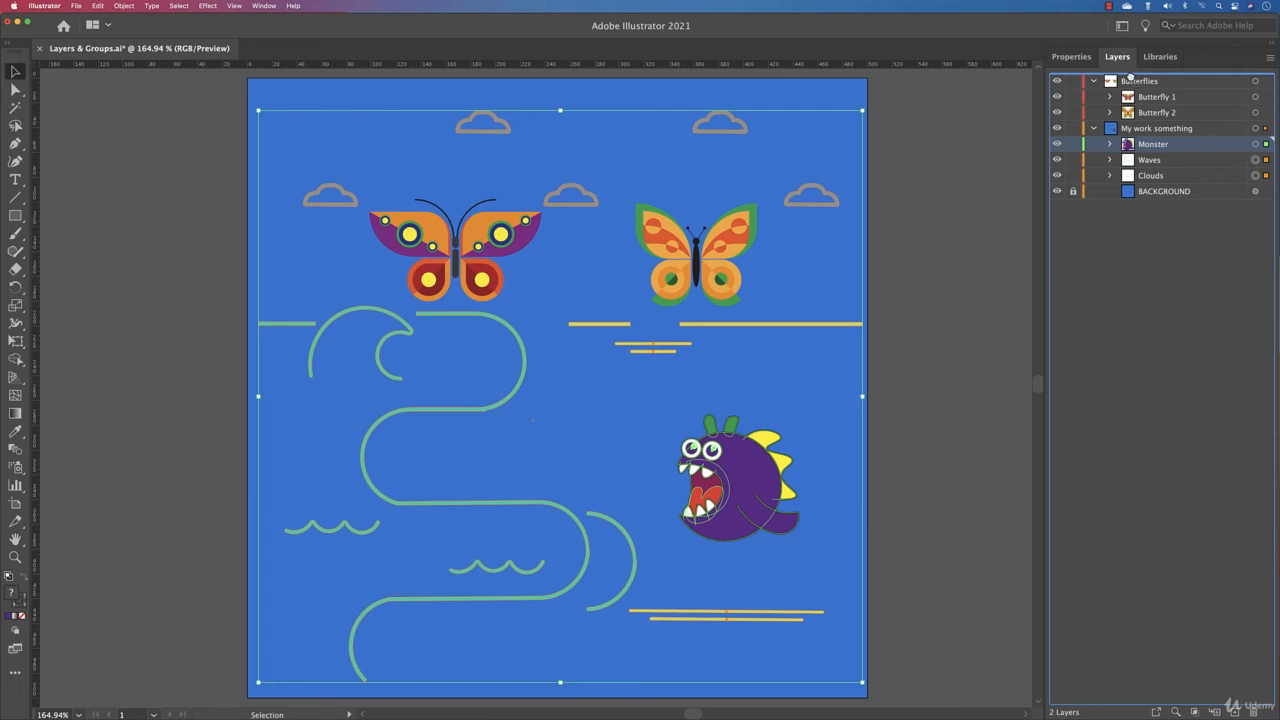
{"action": "left_click_drag", "start_coordinate": [1131, 76], "coordinate": [1127, 75]}
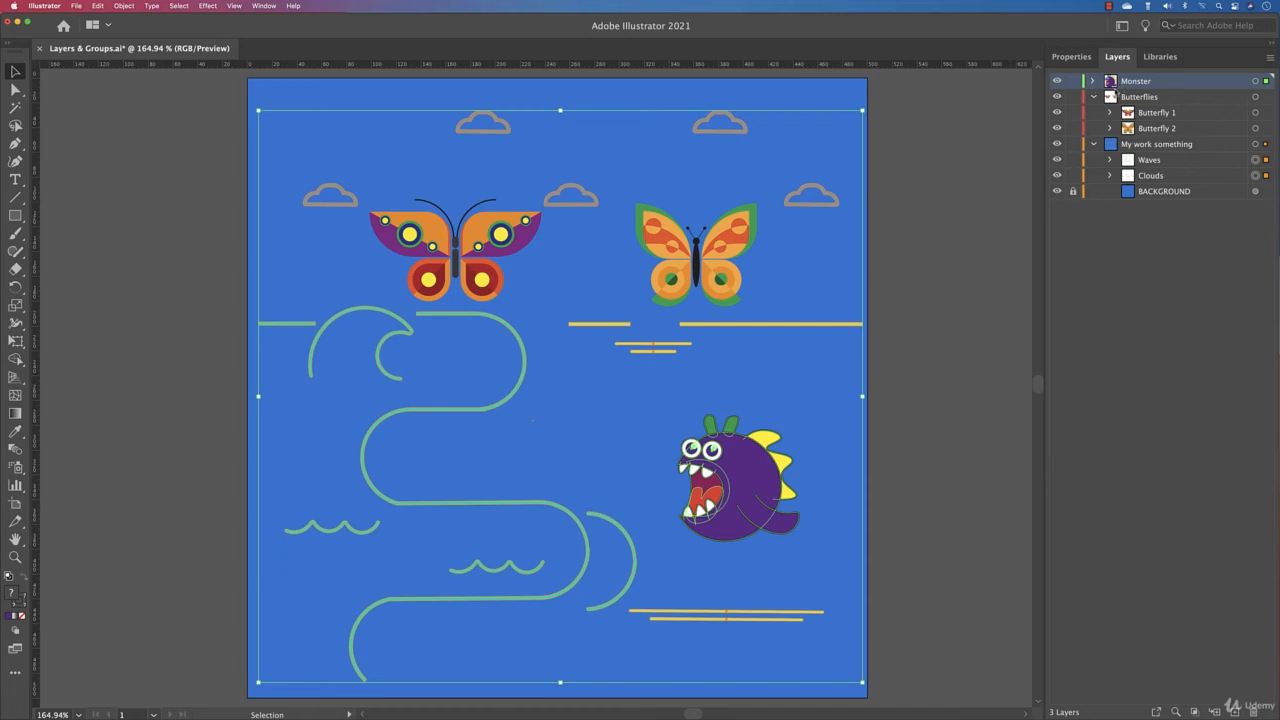
Collapse the Butterflies and "My work something" layers and place the Monster layer between them
{"action": "left_click", "coordinate": [1094, 97]}
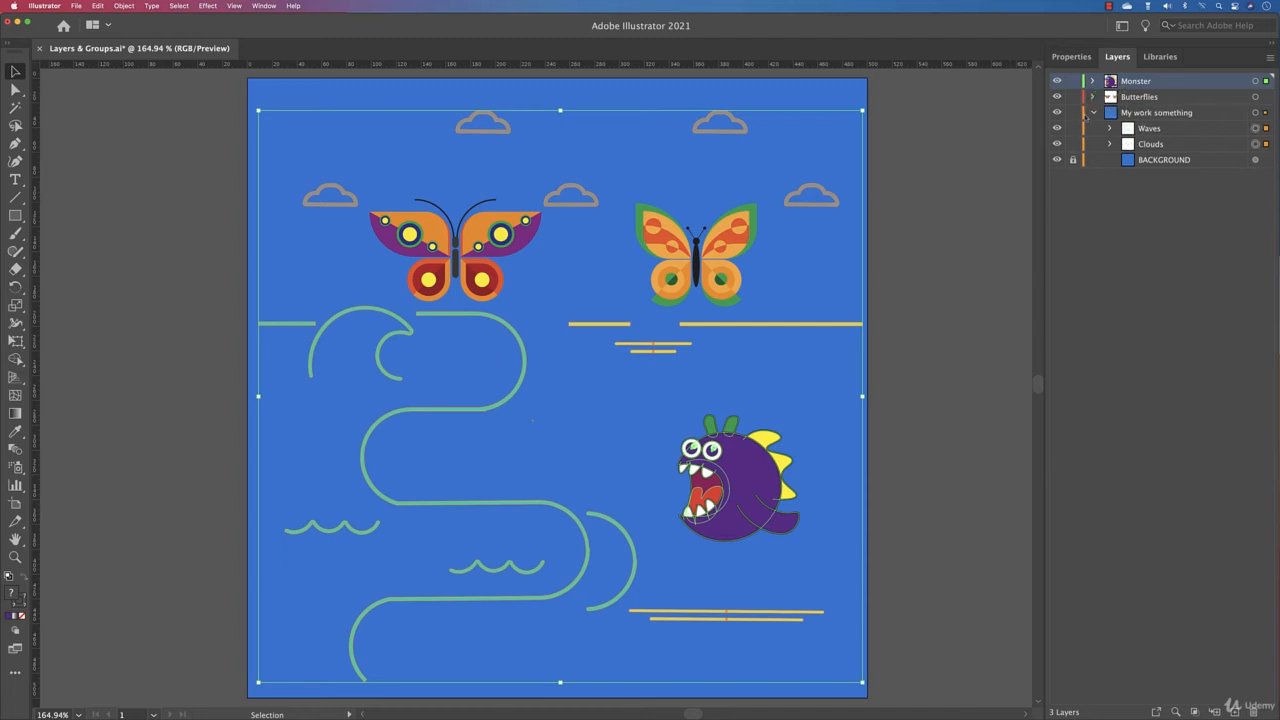
{"action": "left_click", "coordinate": [1093, 112]}
{"action": "left_click_drag", "start_coordinate": [1137, 84], "coordinate": [1141, 104]}
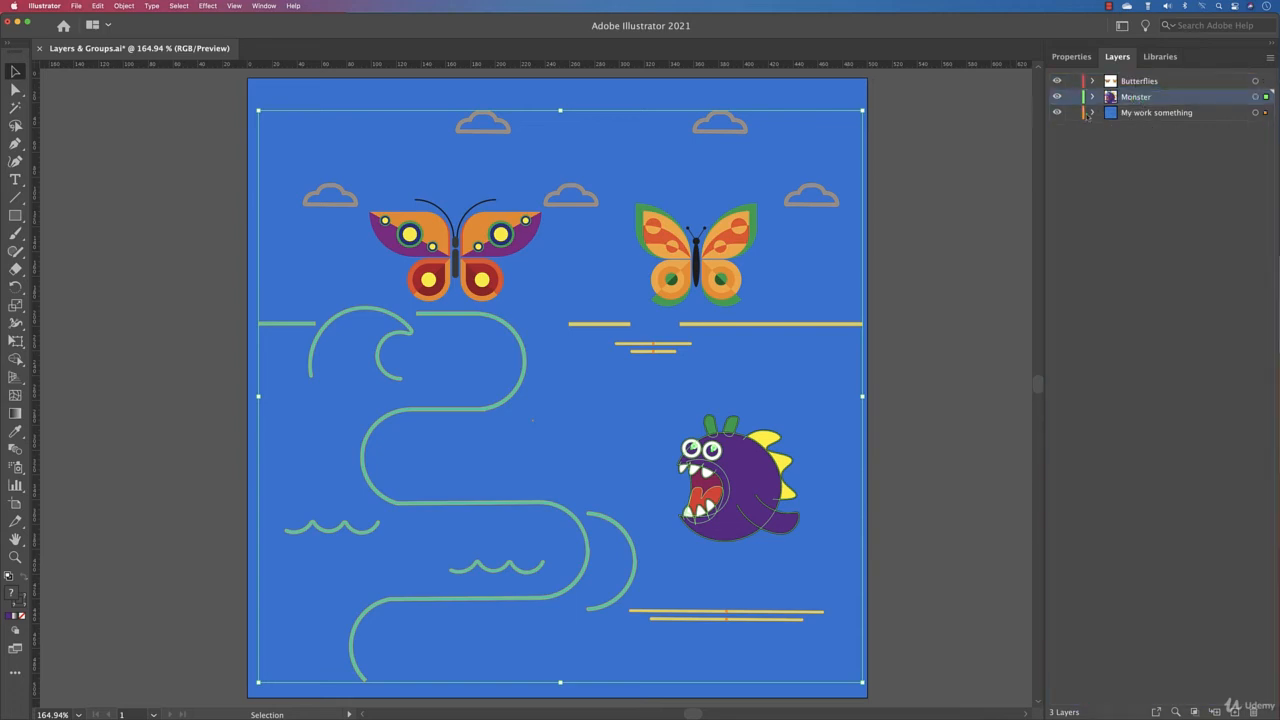
Expand "My work something", unlock its BACKGROUND object, and add a new layer directly above Monster
{"action": "left_click", "coordinate": [1092, 112]}
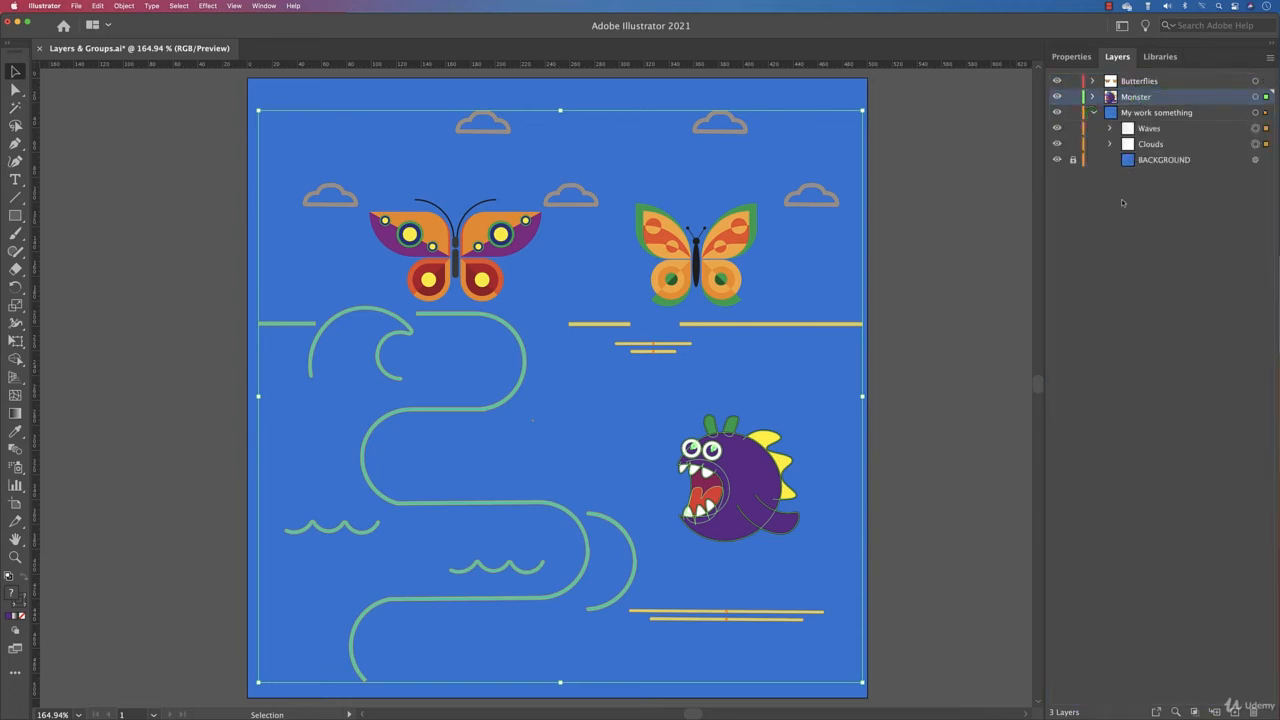
{"action": "left_click", "coordinate": [1176, 158]}
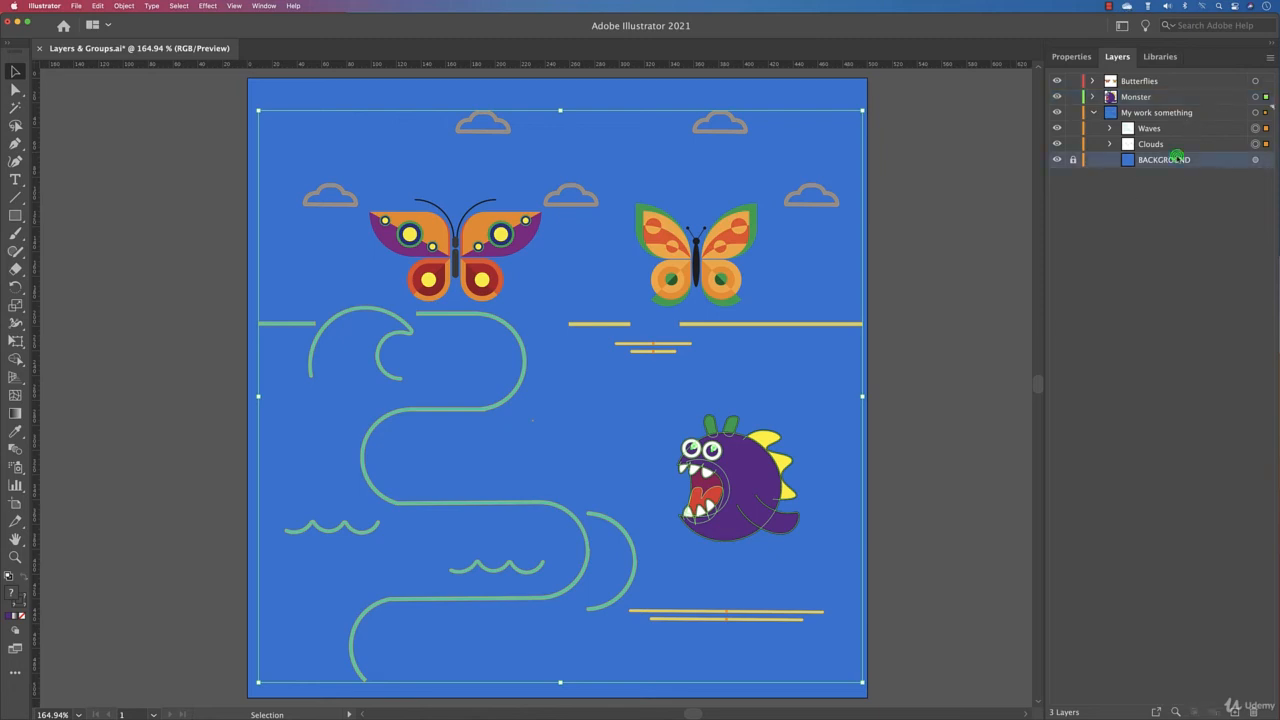
{"action": "left_click", "coordinate": [1074, 161]}
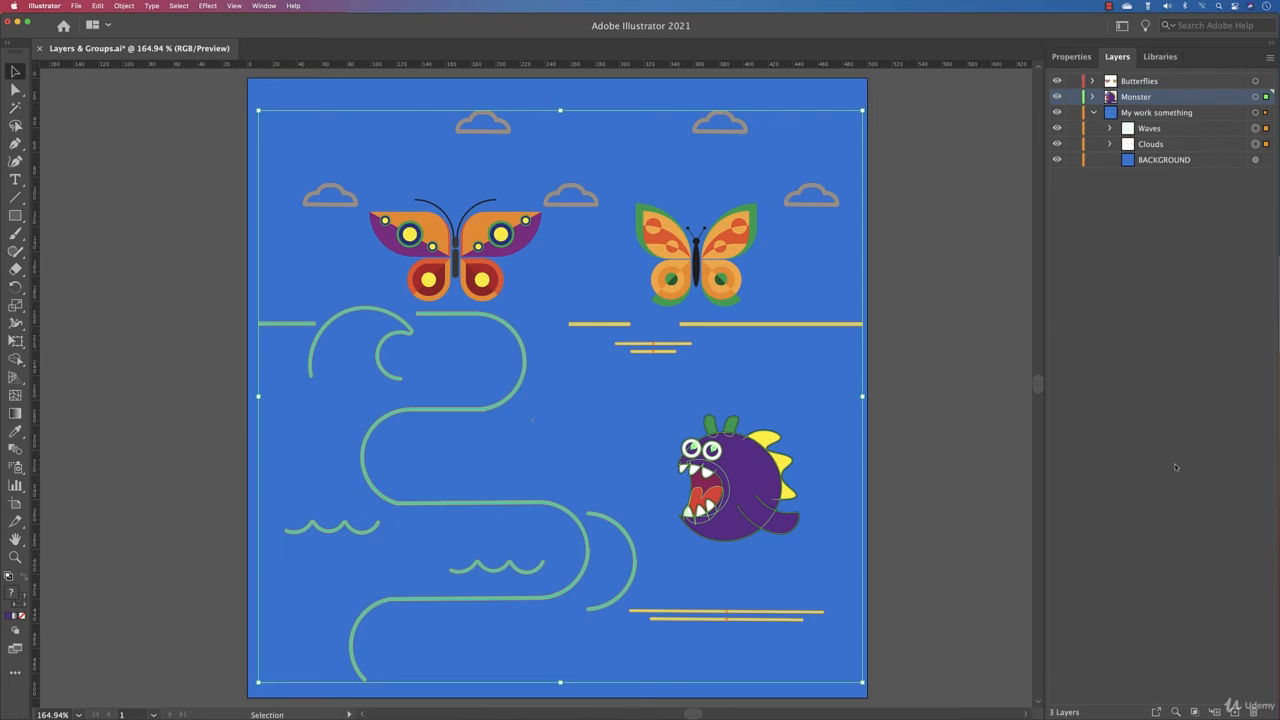
{"action": "left_click", "coordinate": [1160, 397]}
{"action": "left_click", "coordinate": [1235, 711]}
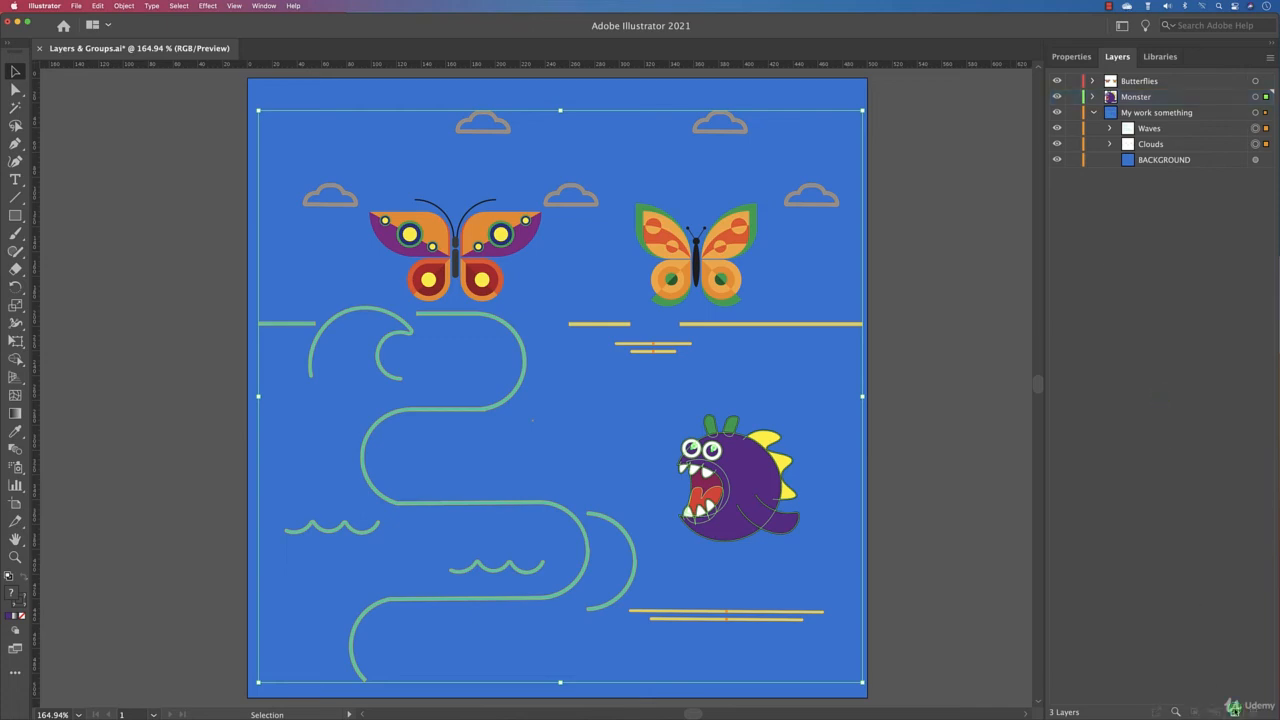
Move the BACKGROUND artwork into the empty Layer 4 and place that layer below "My work something"
{"action": "left_click", "coordinate": [1256, 175]}
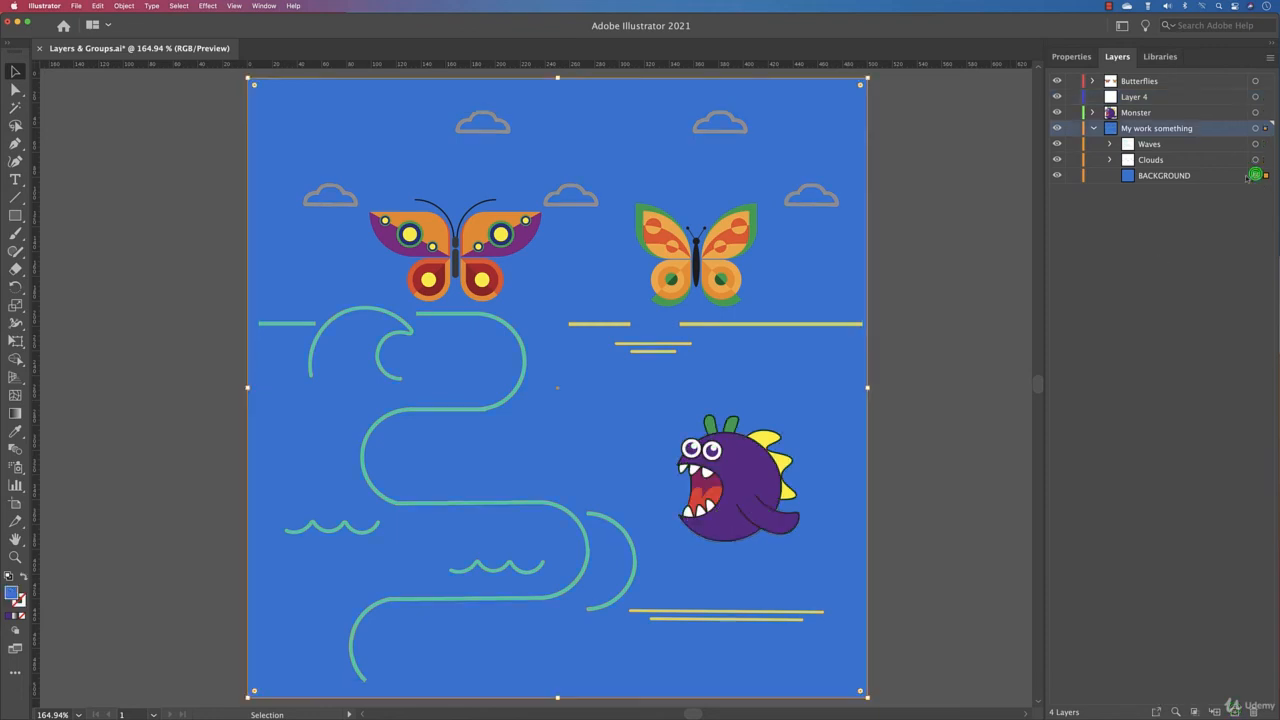
{"action": "left_click", "coordinate": [1200, 175]}
{"action": "left_click", "coordinate": [1183, 96]}
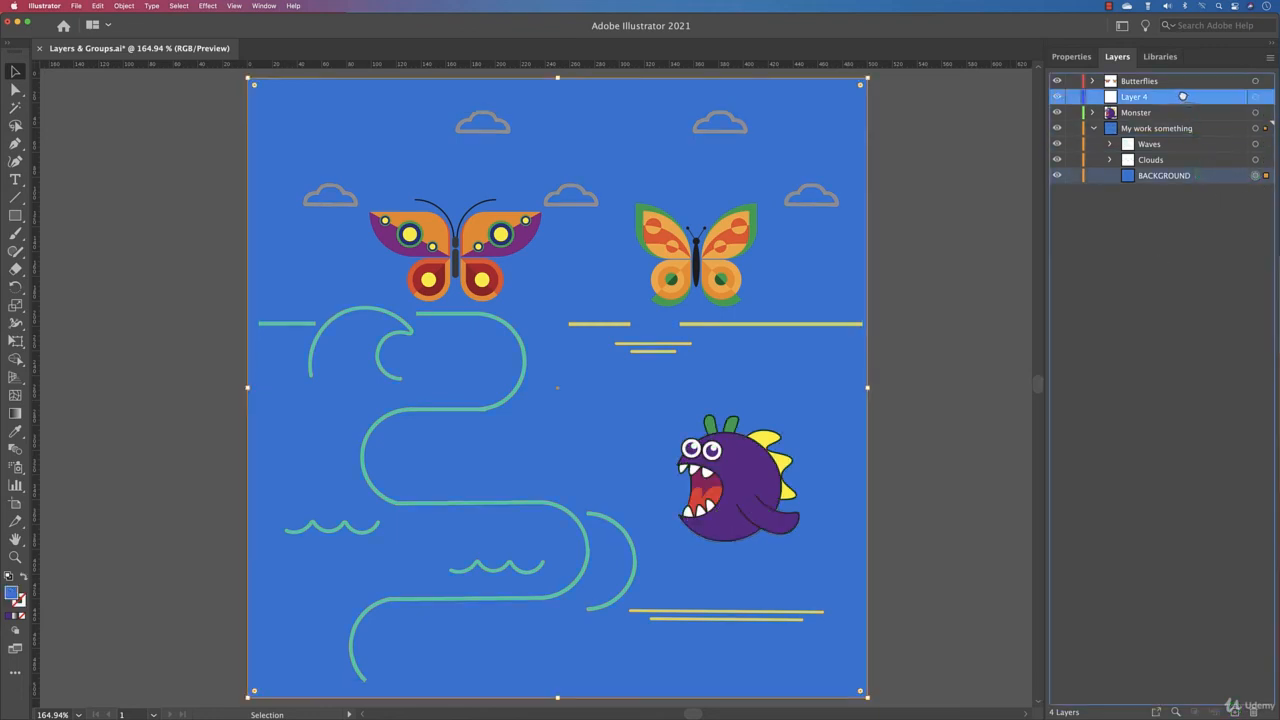
{"action": "left_click_drag", "start_coordinate": [1183, 96], "coordinate": [1182, 168]}
Rename the layer holding the background artwork as "BG"
{"action": "double_click", "coordinate": [1140, 161]}
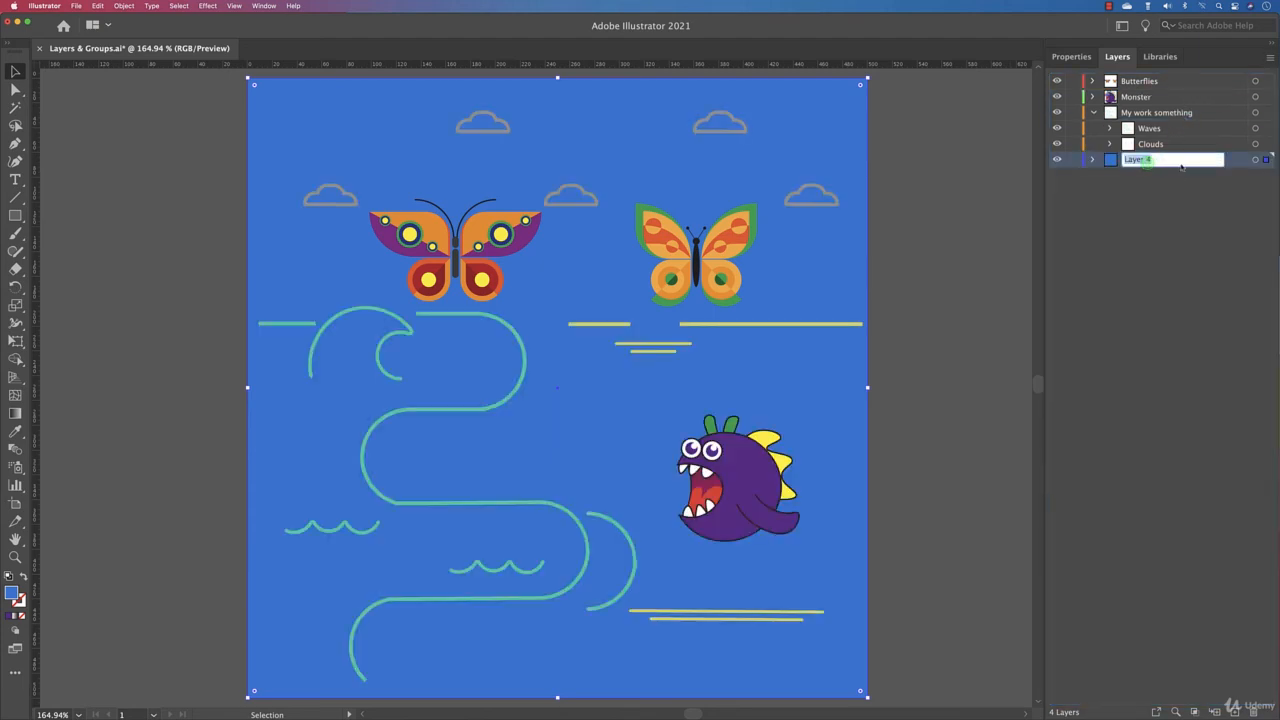
{"action": "type", "text": "BG"}
{"action": "left_click", "coordinate": [1067, 178]}
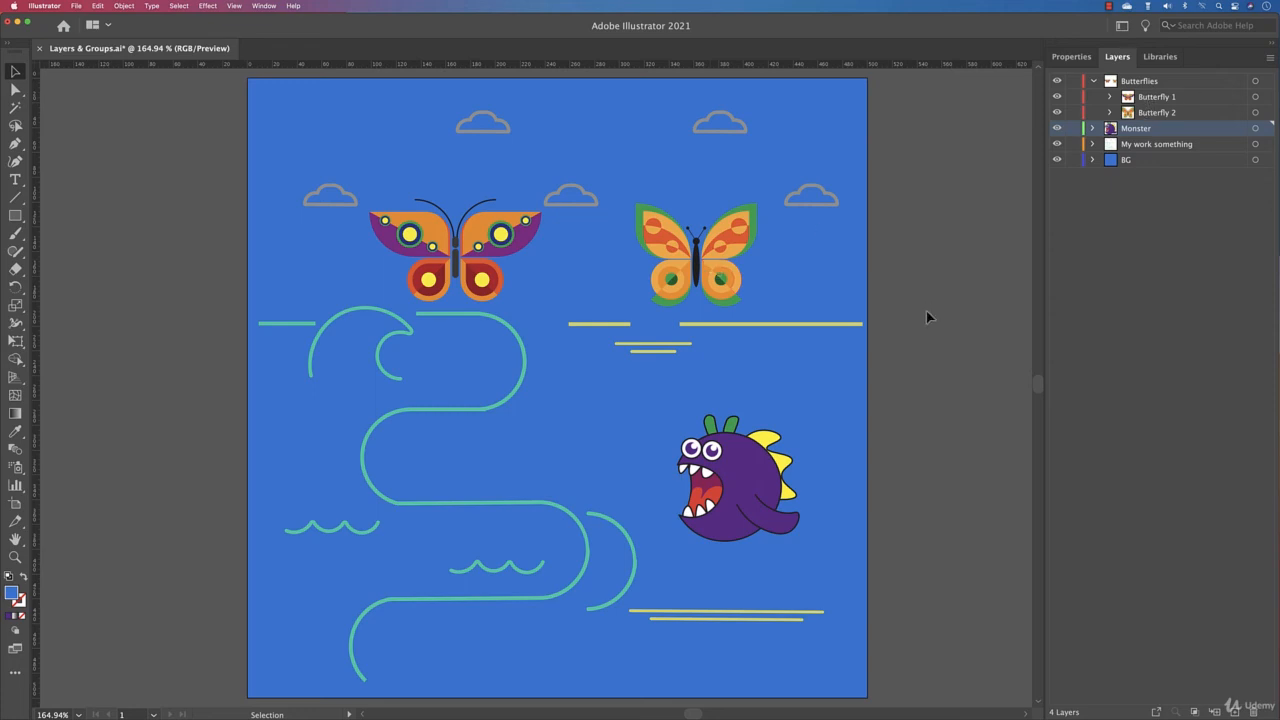
Select the orange-and-green butterfly, the purple-and-orange butterfly and the monster in turn to check which layer each belongs to
{"action": "left_click", "coordinate": [740, 244]}
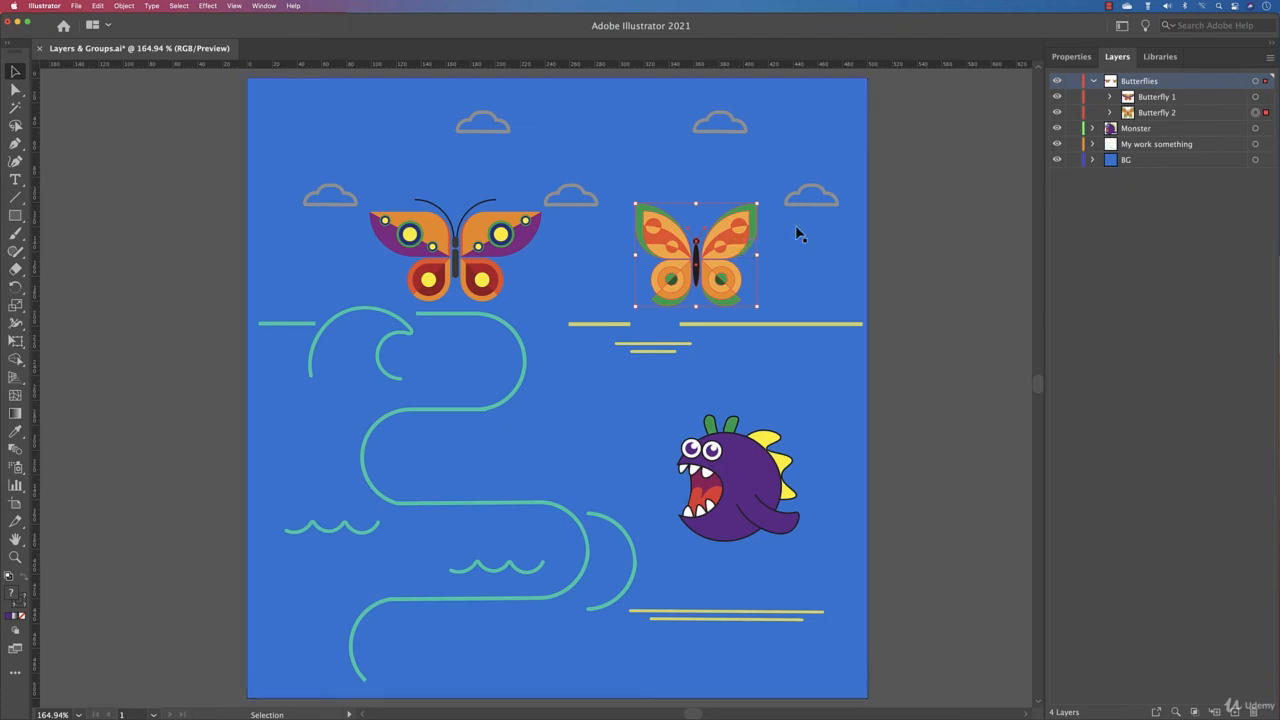
{"action": "left_click", "coordinate": [507, 255]}
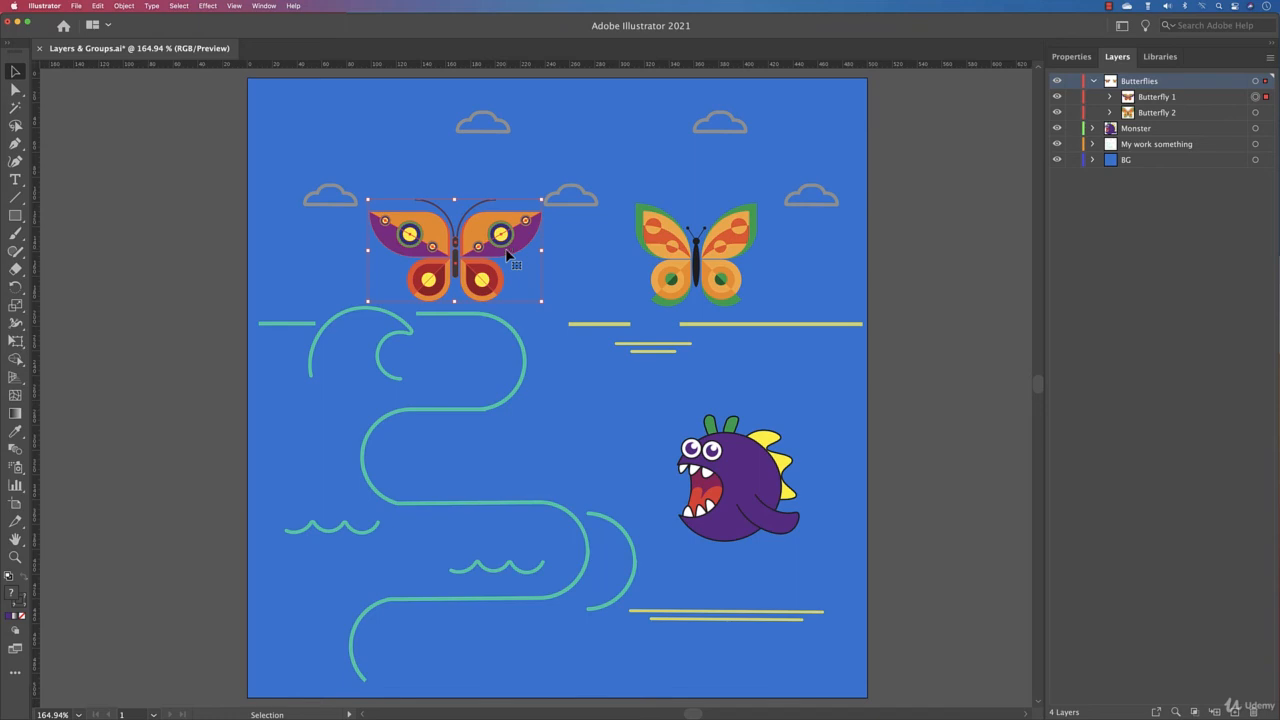
{"action": "left_click", "coordinate": [773, 474]}
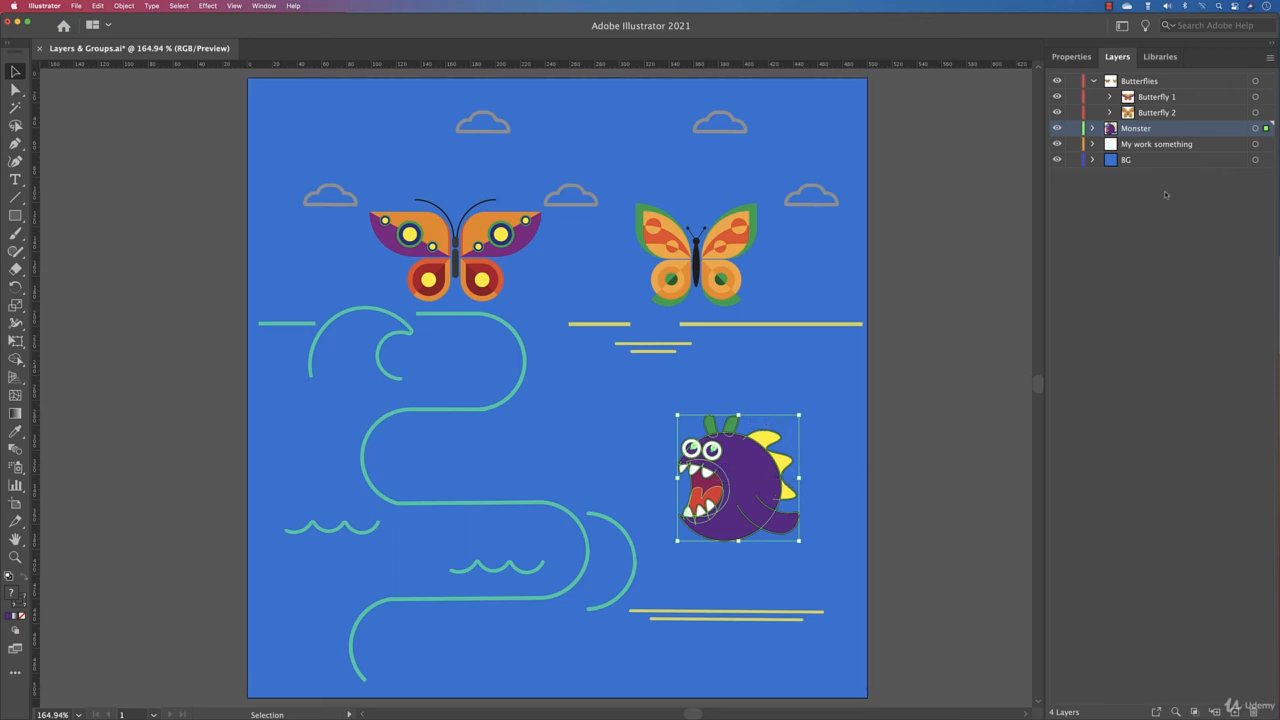
Expand the Monster layer and its group to examine the contents, and isolate the group on the artboard before exiting isolation mode
{"action": "left_click", "coordinate": [1093, 129]}
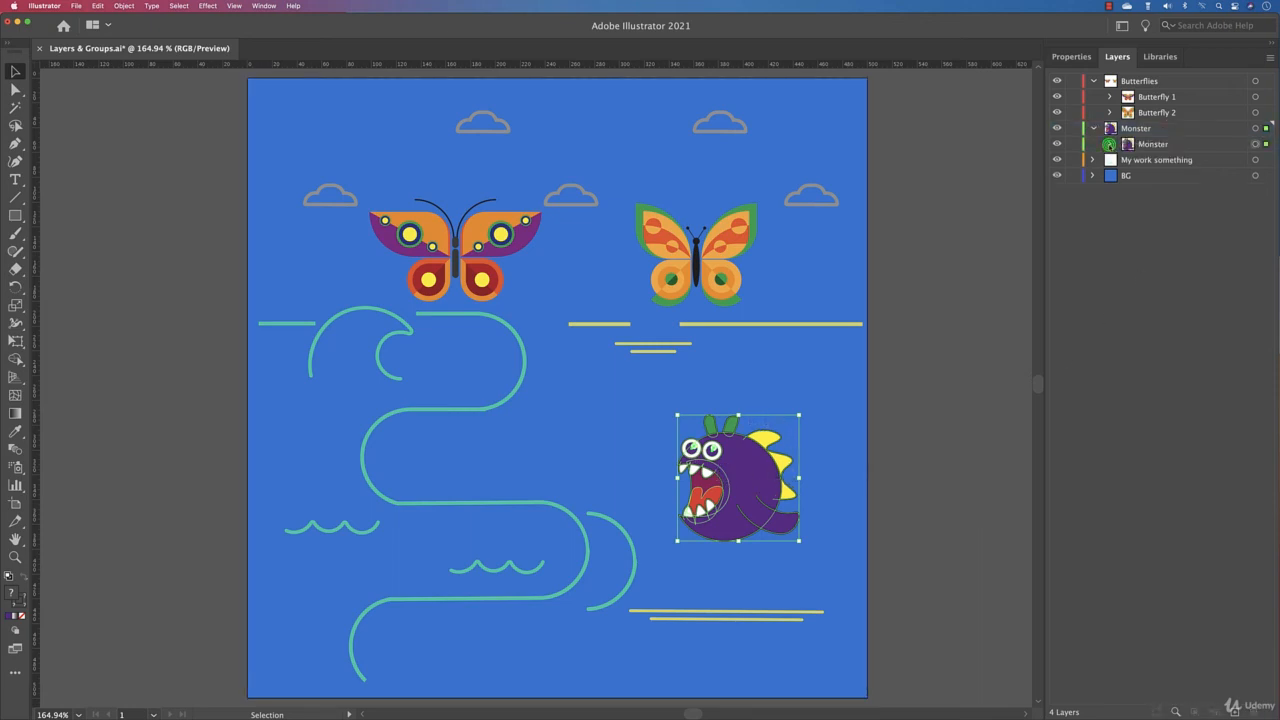
{"action": "left_click", "coordinate": [1110, 144]}
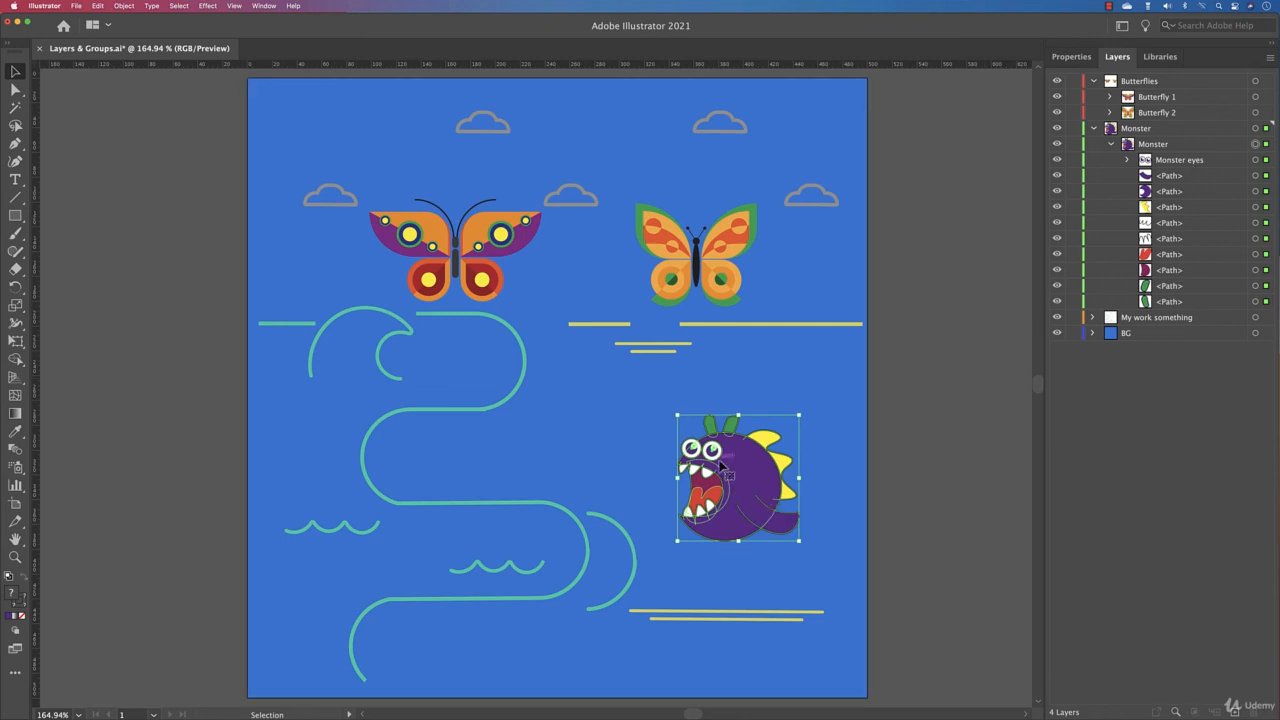
{"action": "double_click", "coordinate": [721, 463]}
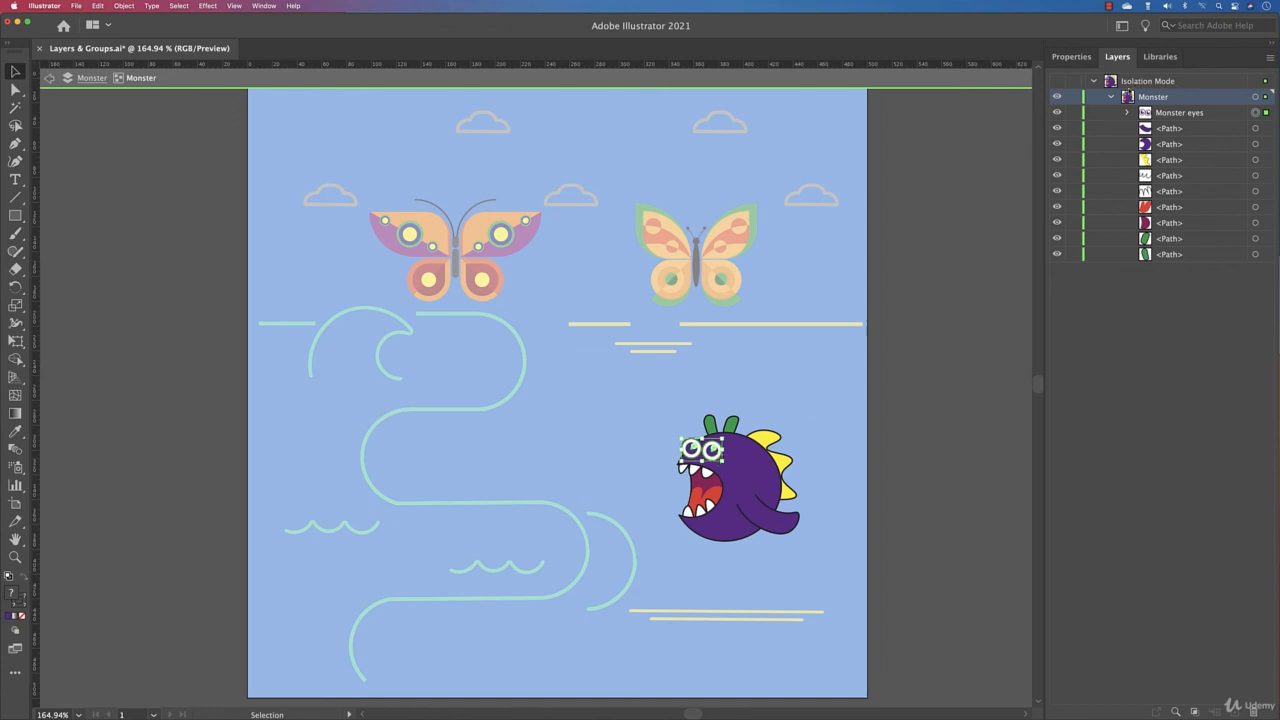
{"action": "double_click", "coordinate": [924, 336]}
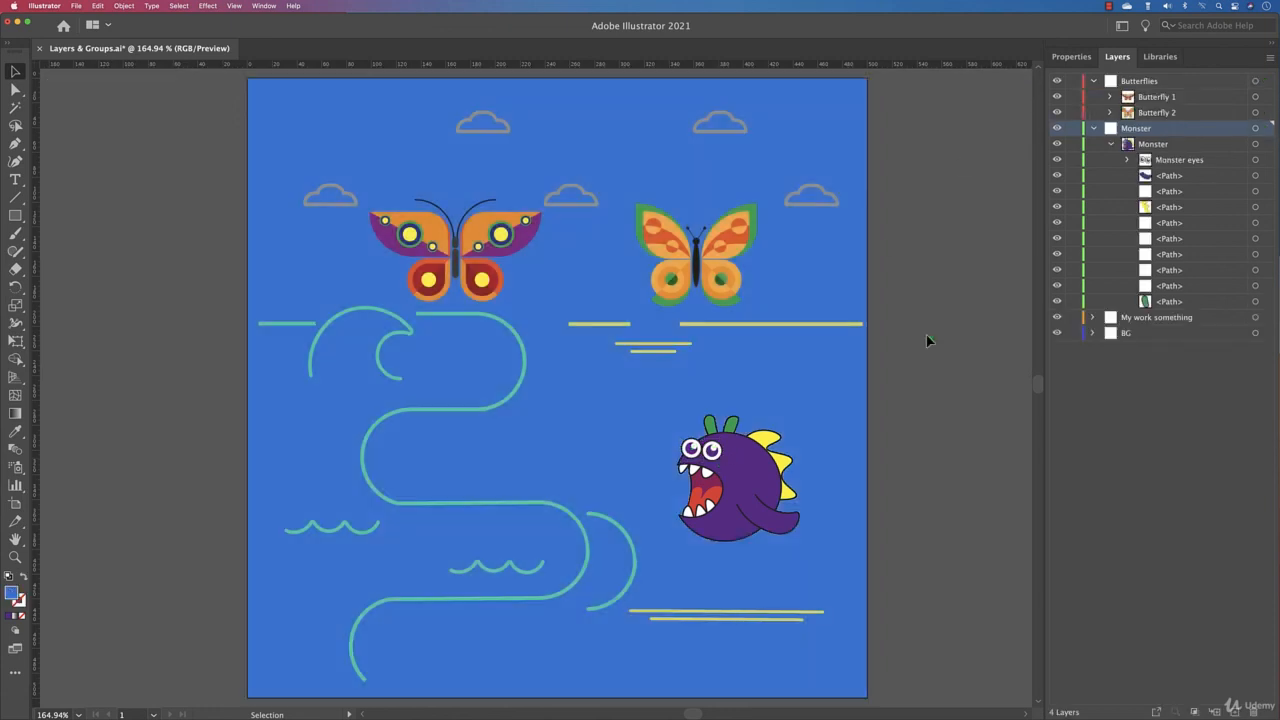